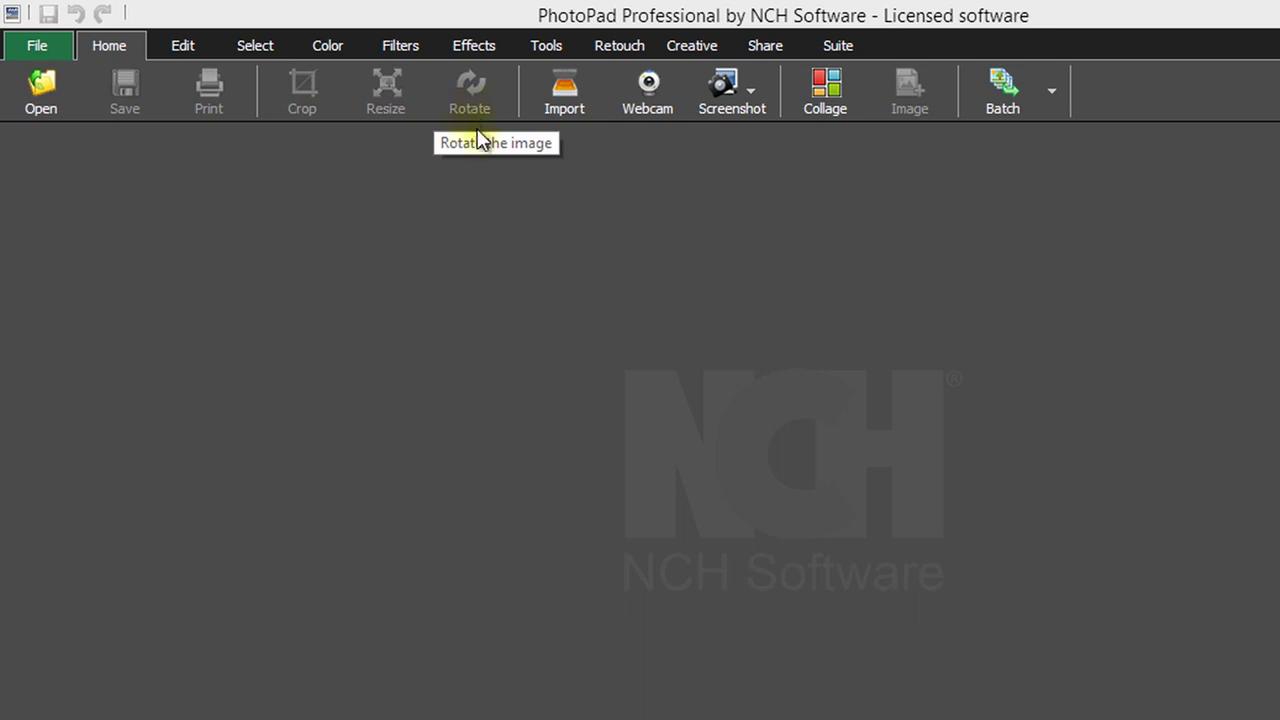
Step: Look over the screenshot capture and batch processing options
left_click(749, 96)
left_click(749, 177)
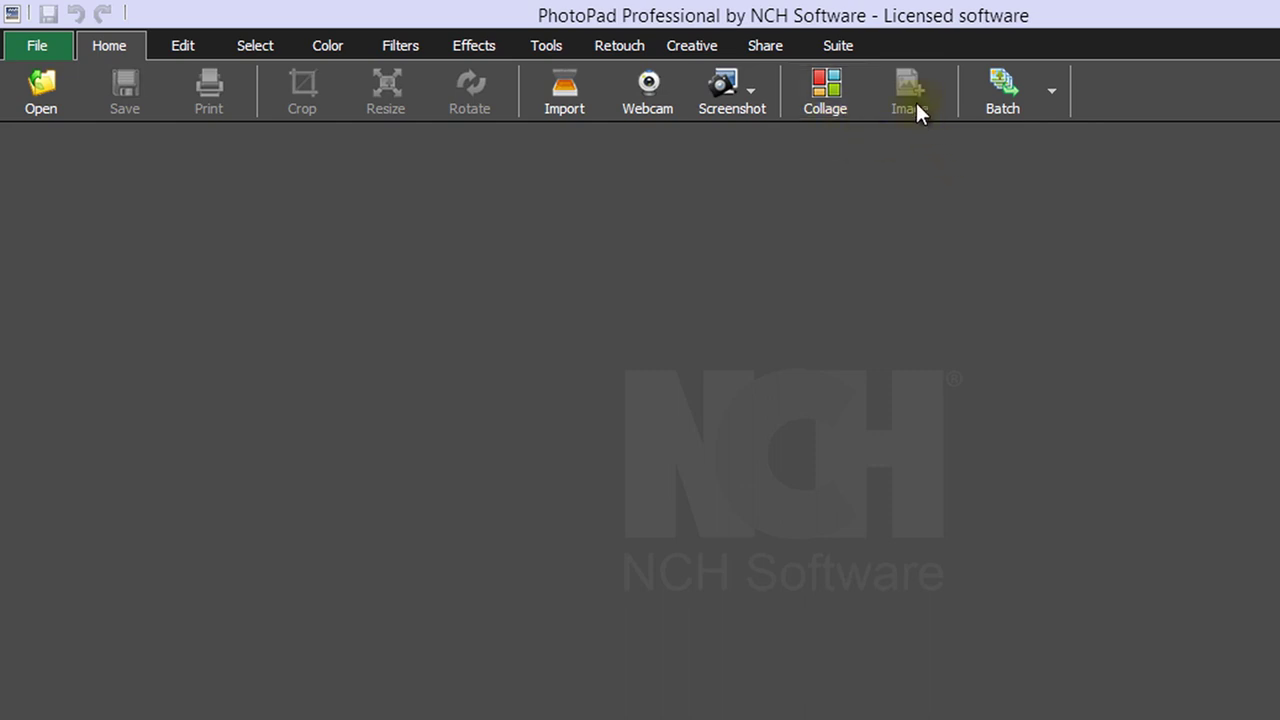
left_click(1052, 100)
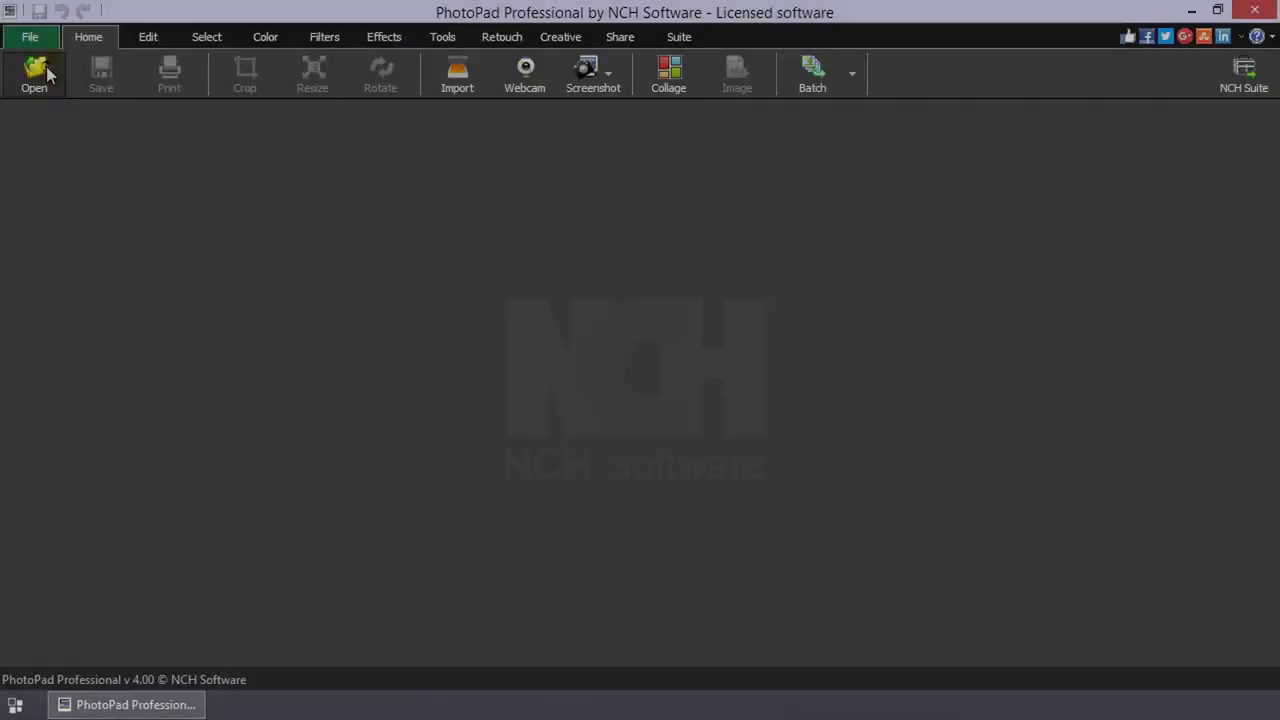
Step: Open sample1.jpg and sample2.jpg from Pictures and switch between them in the filmstrip
left_click(37, 72)
left_click(248, 150)
double_click(248, 150)
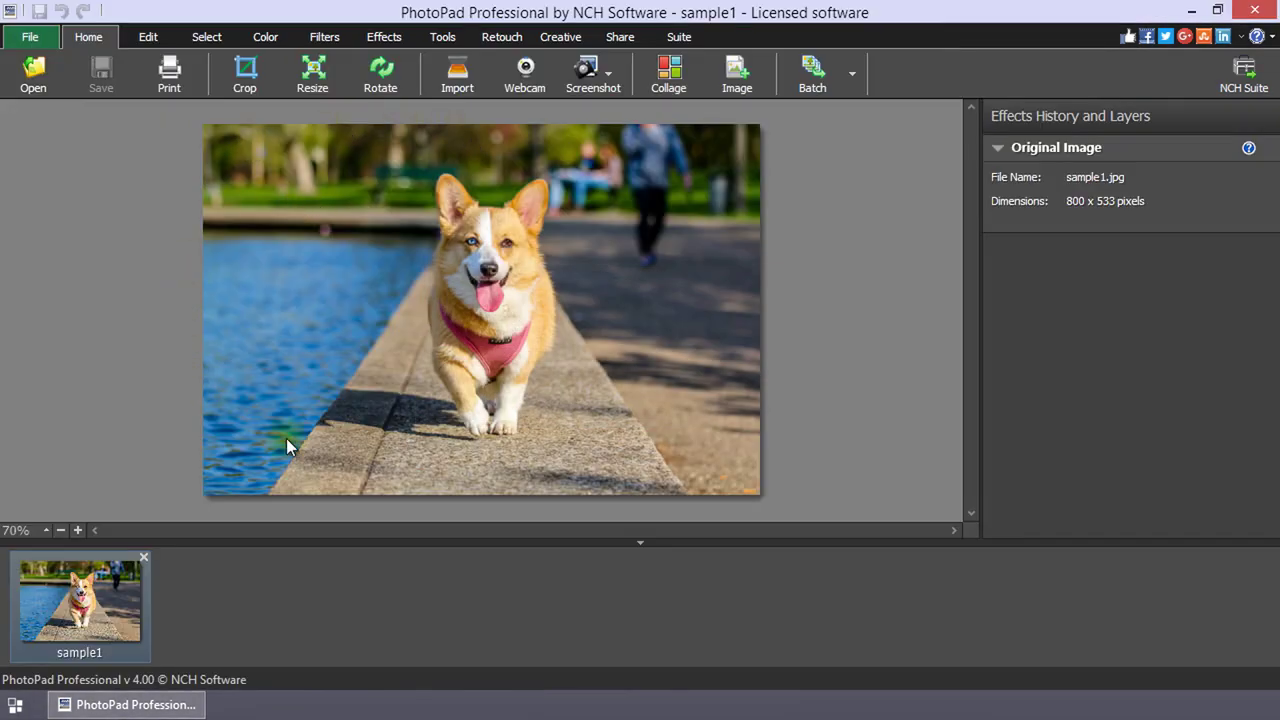
left_click(33, 76)
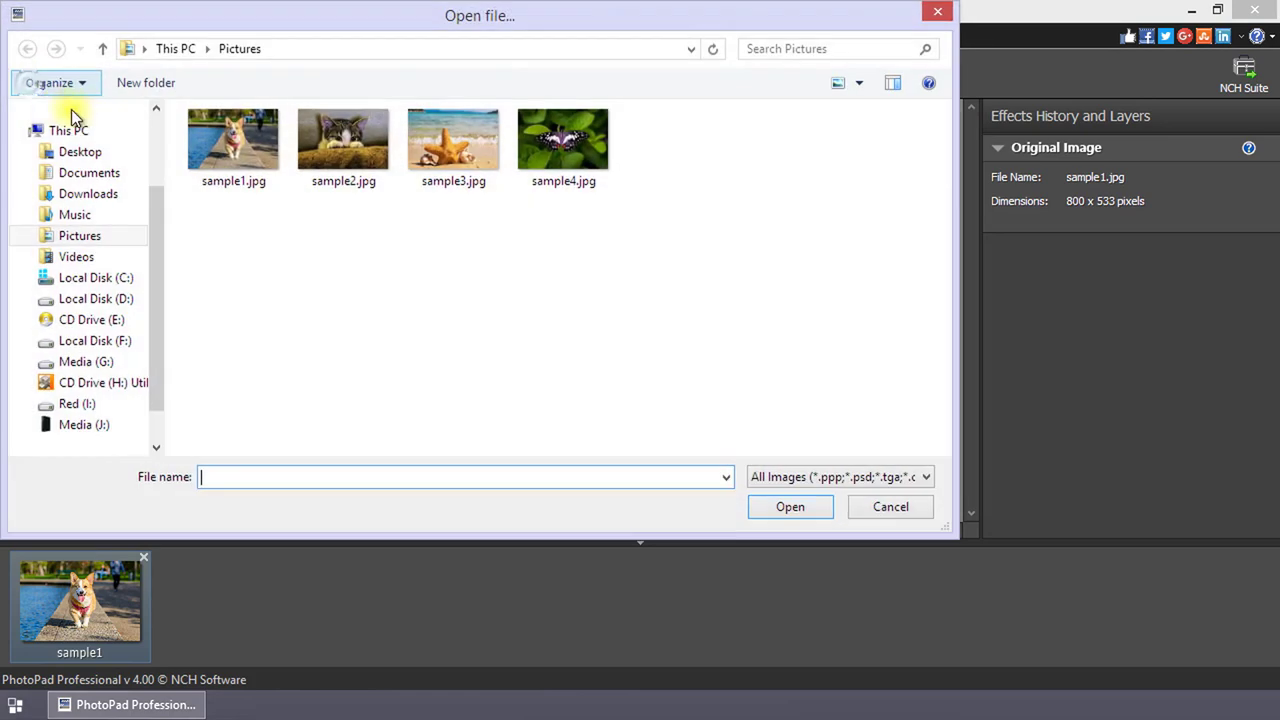
double_click(378, 140)
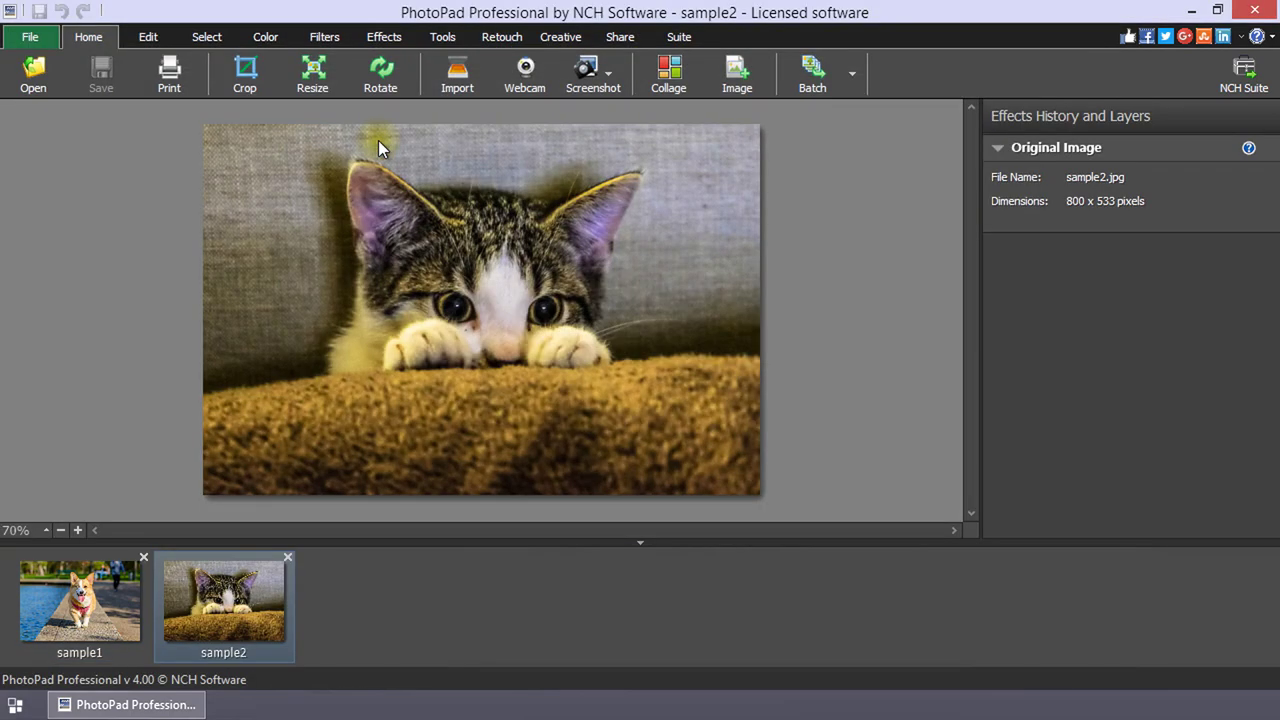
left_click(107, 633)
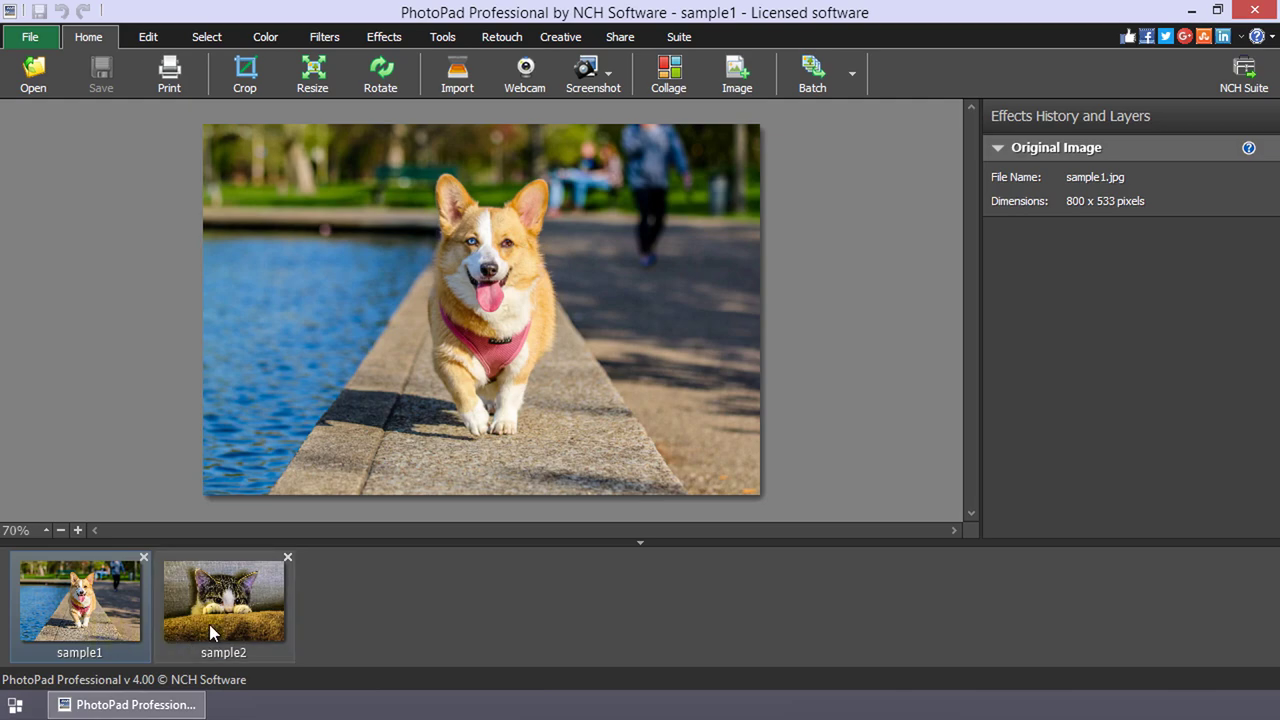
left_click(209, 624)
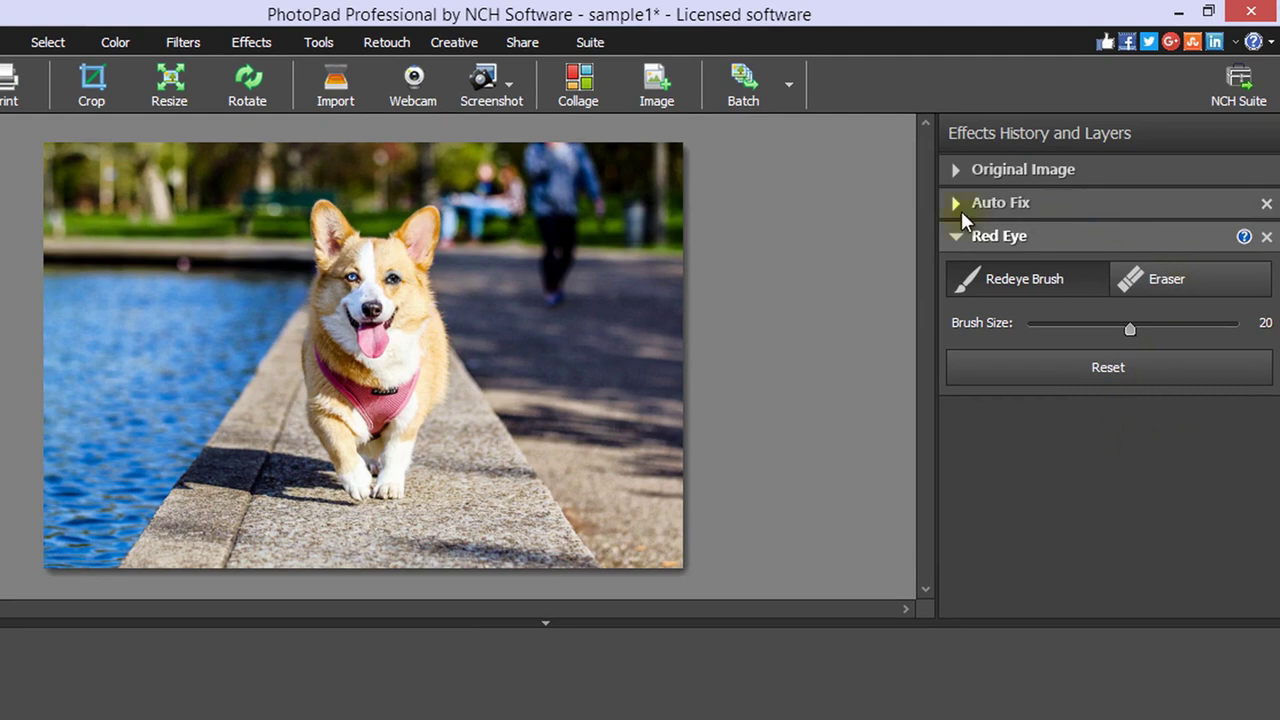
Step: Preview the corgi at the Original, Auto Fix and Red Eye history steps
left_click(1018, 202)
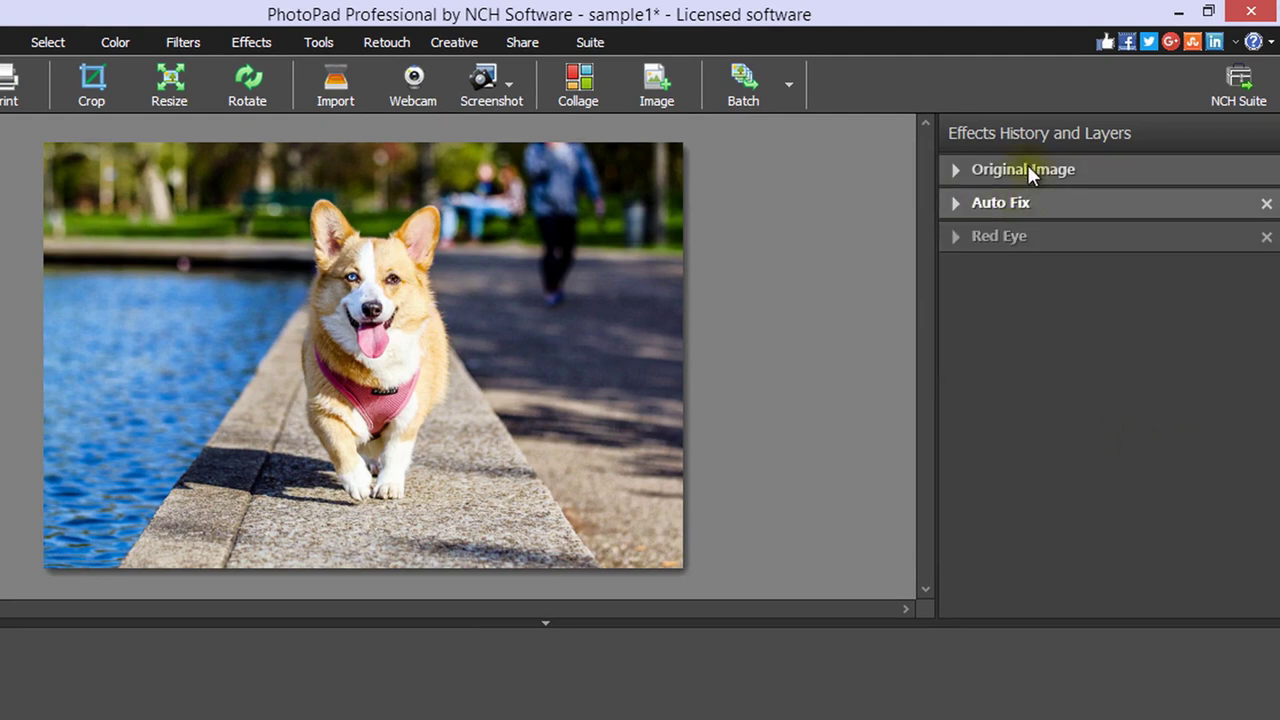
left_click(1027, 169)
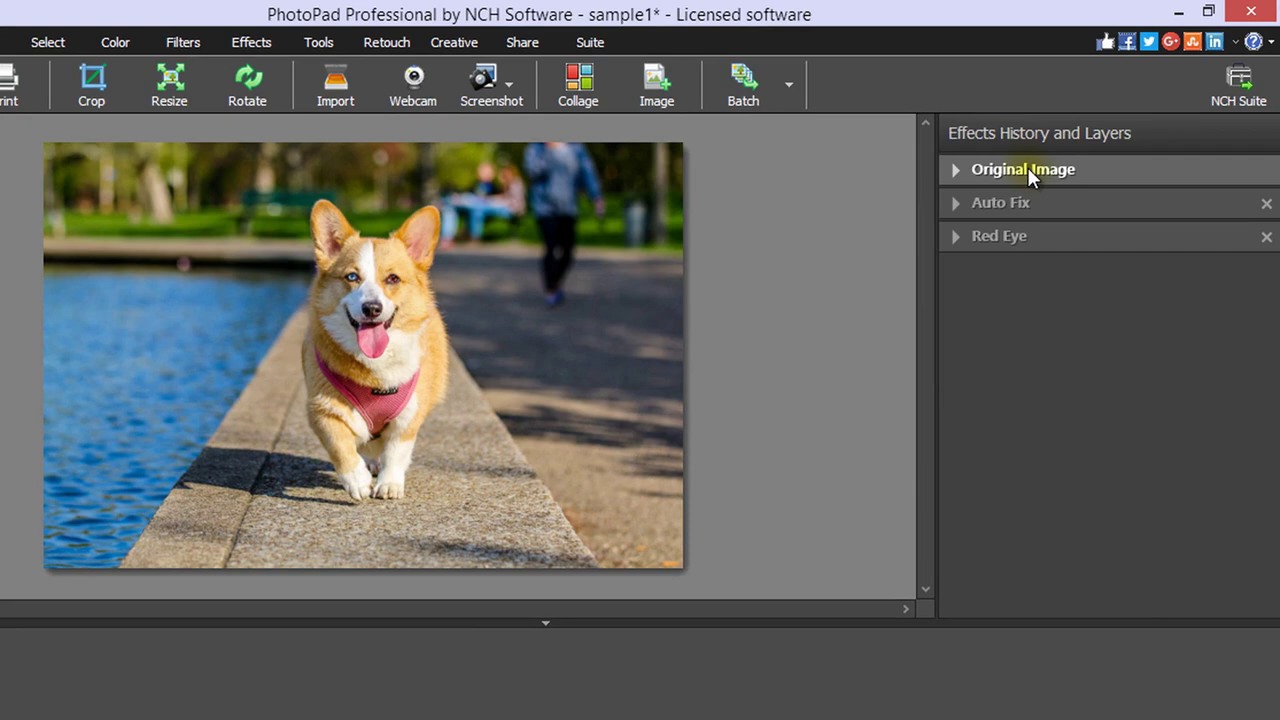
left_click(1033, 204)
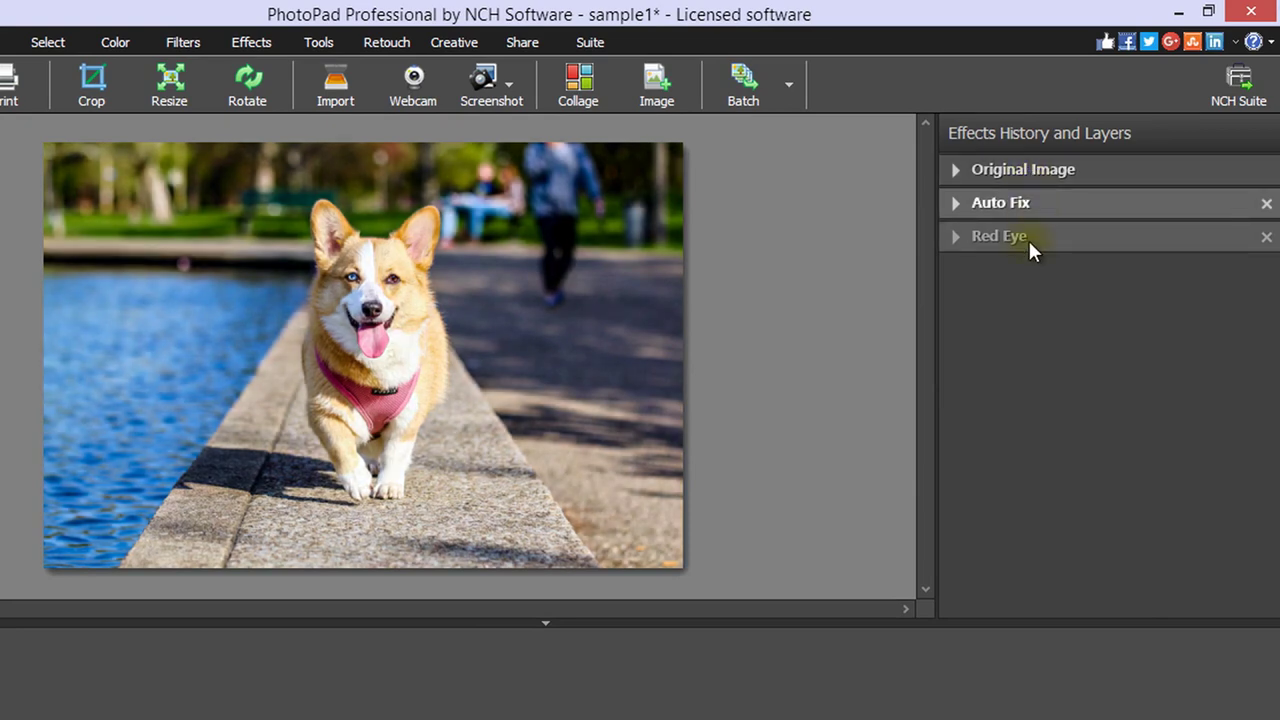
left_click(1028, 238)
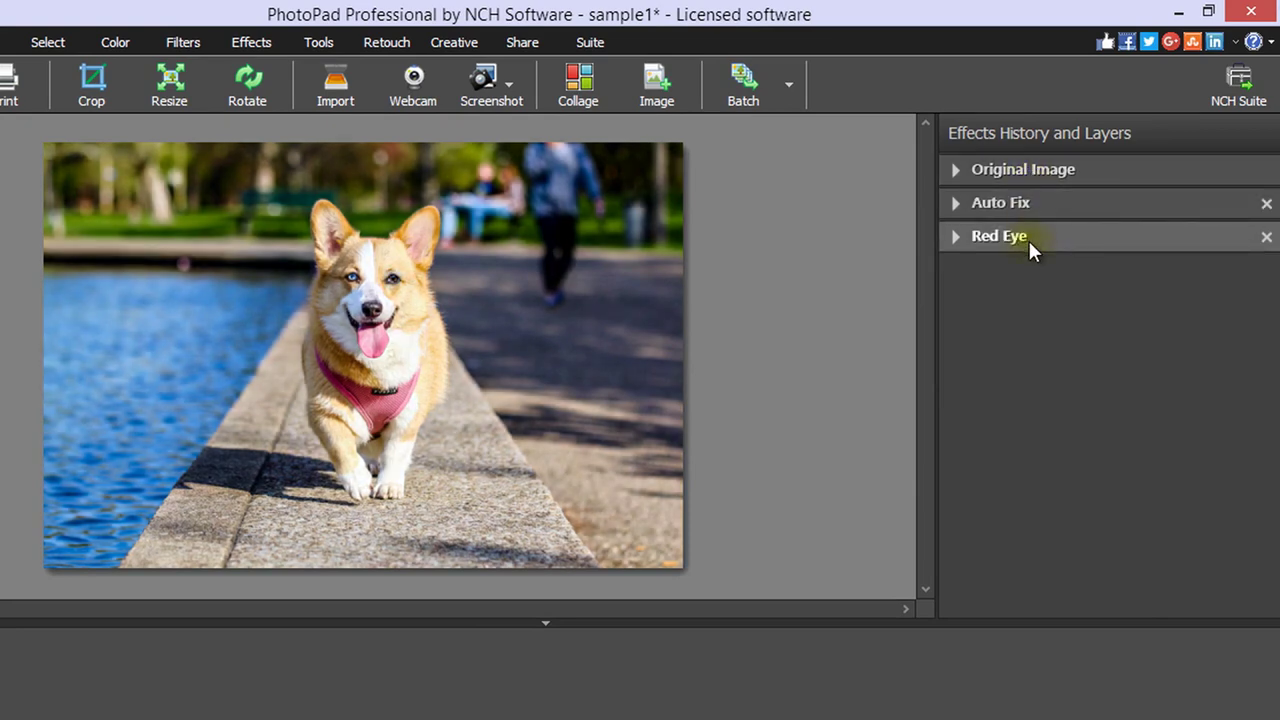
Step: Move Auto Fix below Red Eye, then delete both effect steps
left_click(1028, 204)
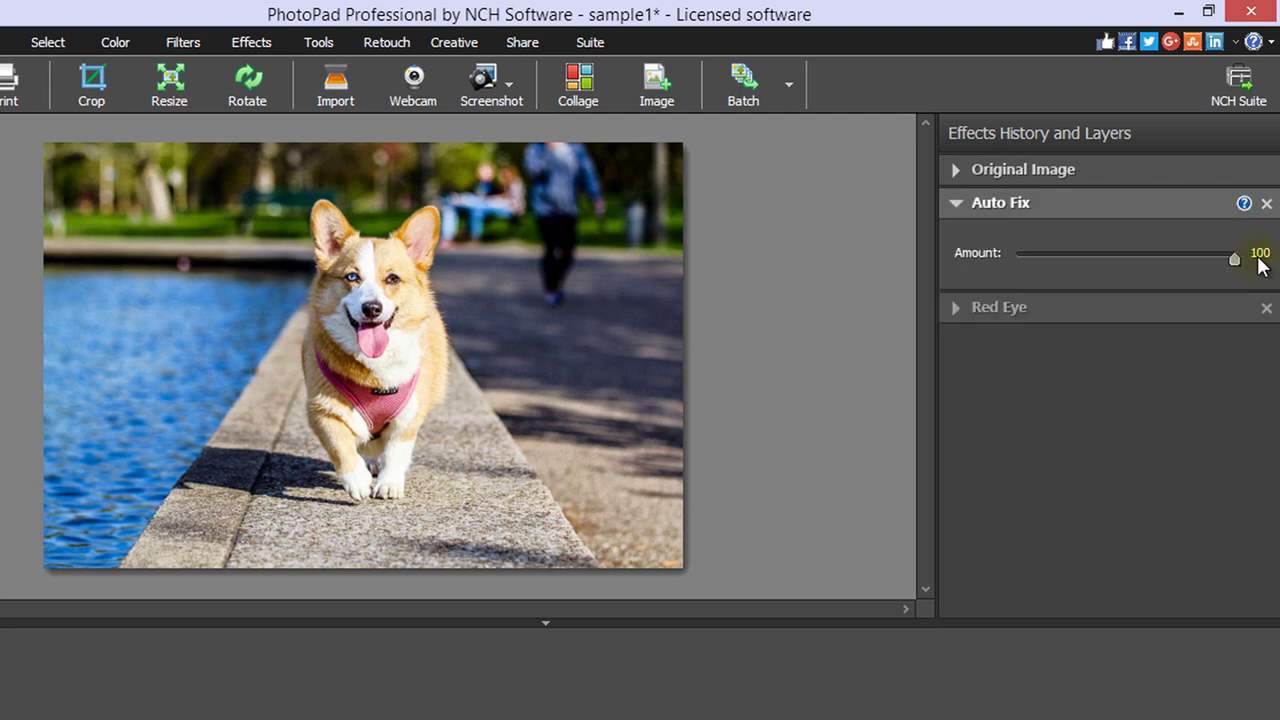
left_click(955, 205)
left_click_drag(1008, 203, 1012, 261)
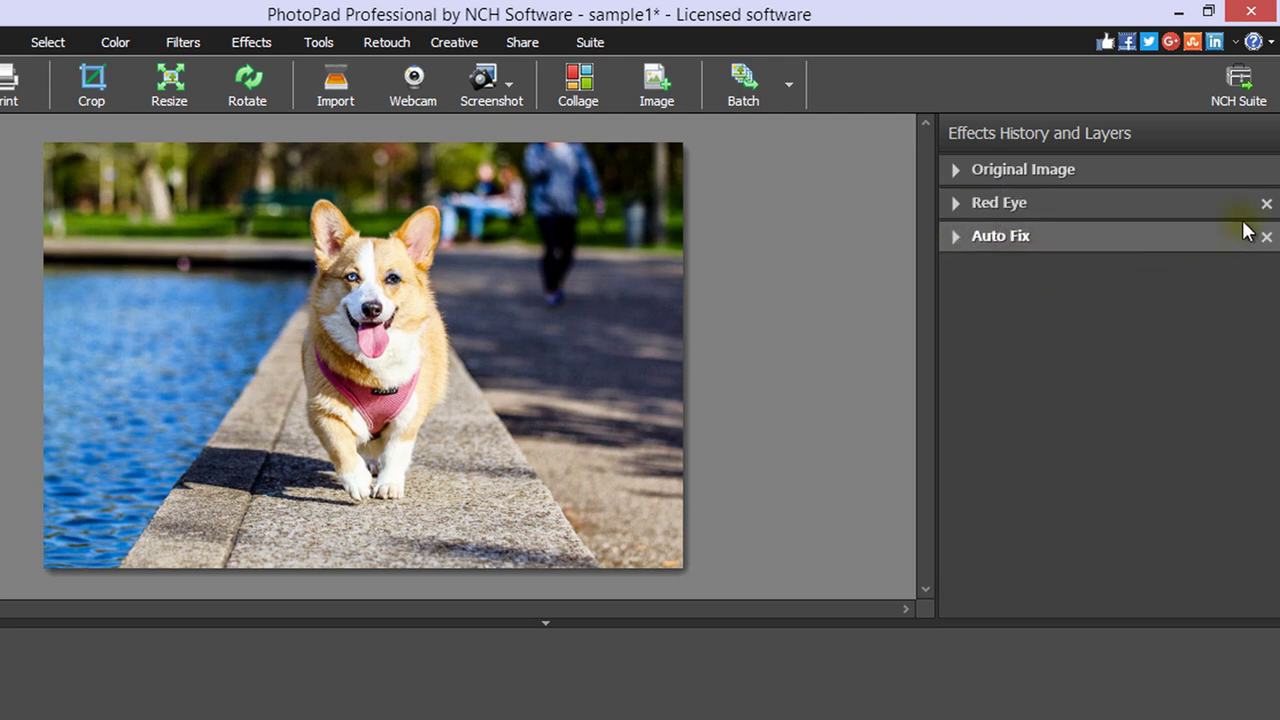
left_click(1266, 204)
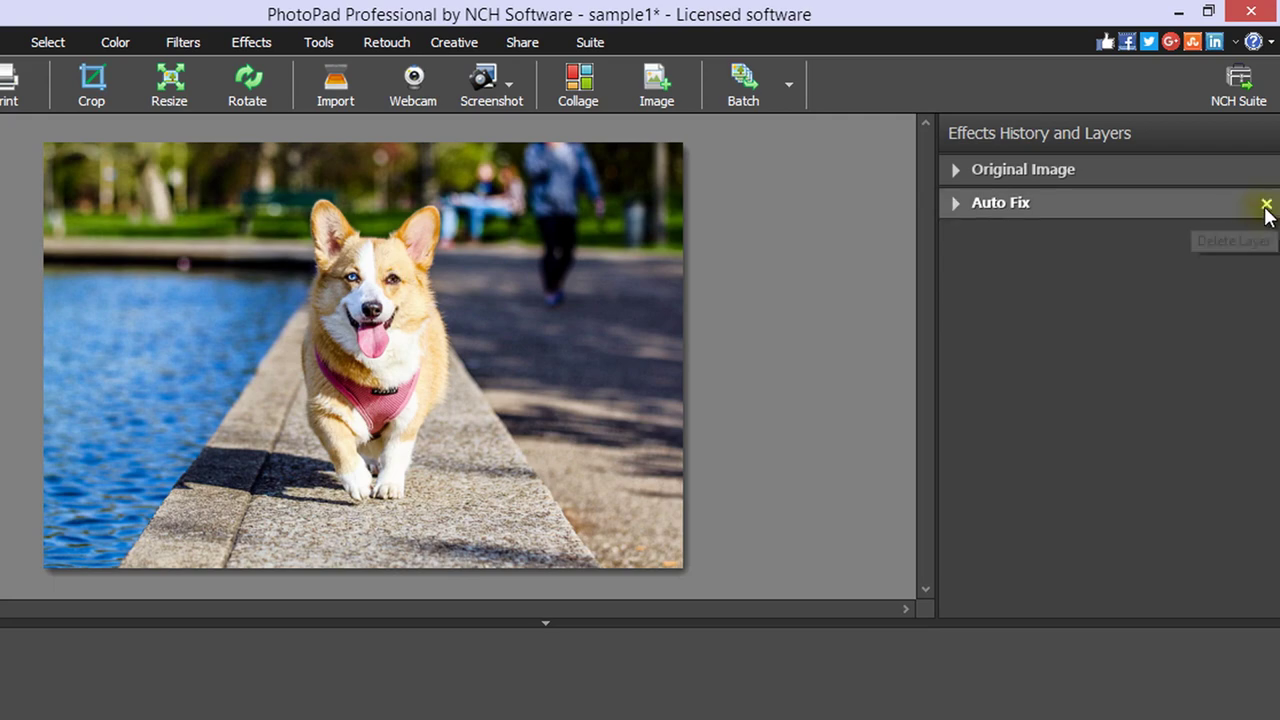
left_click(1266, 204)
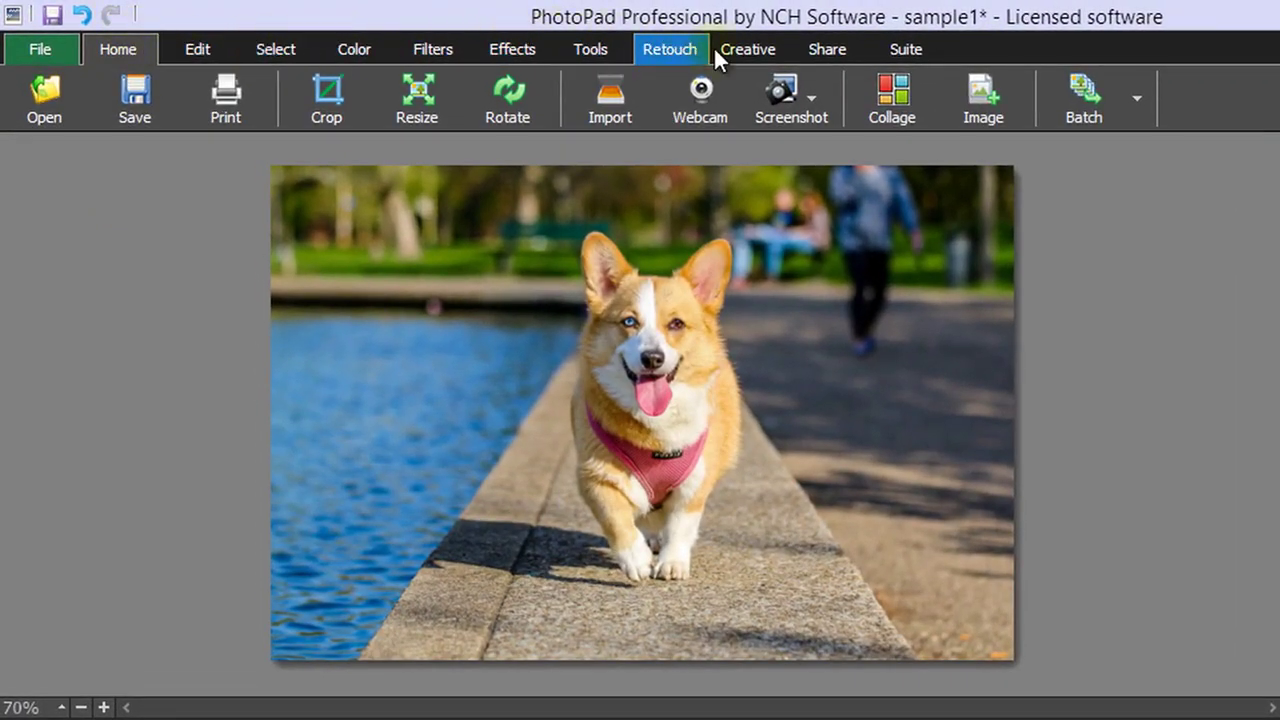
Step: After the Edit and Select tabs, draw an oval around the corgi and try Fill
left_click(198, 50)
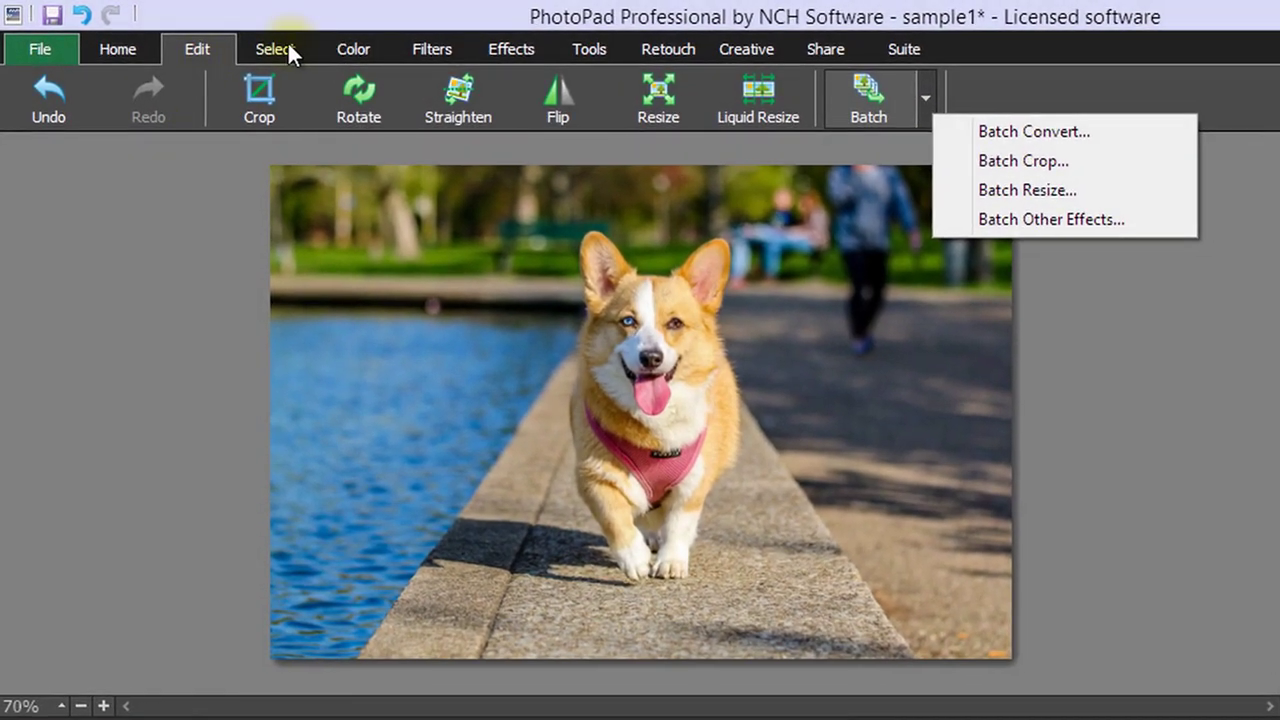
left_click(252, 47)
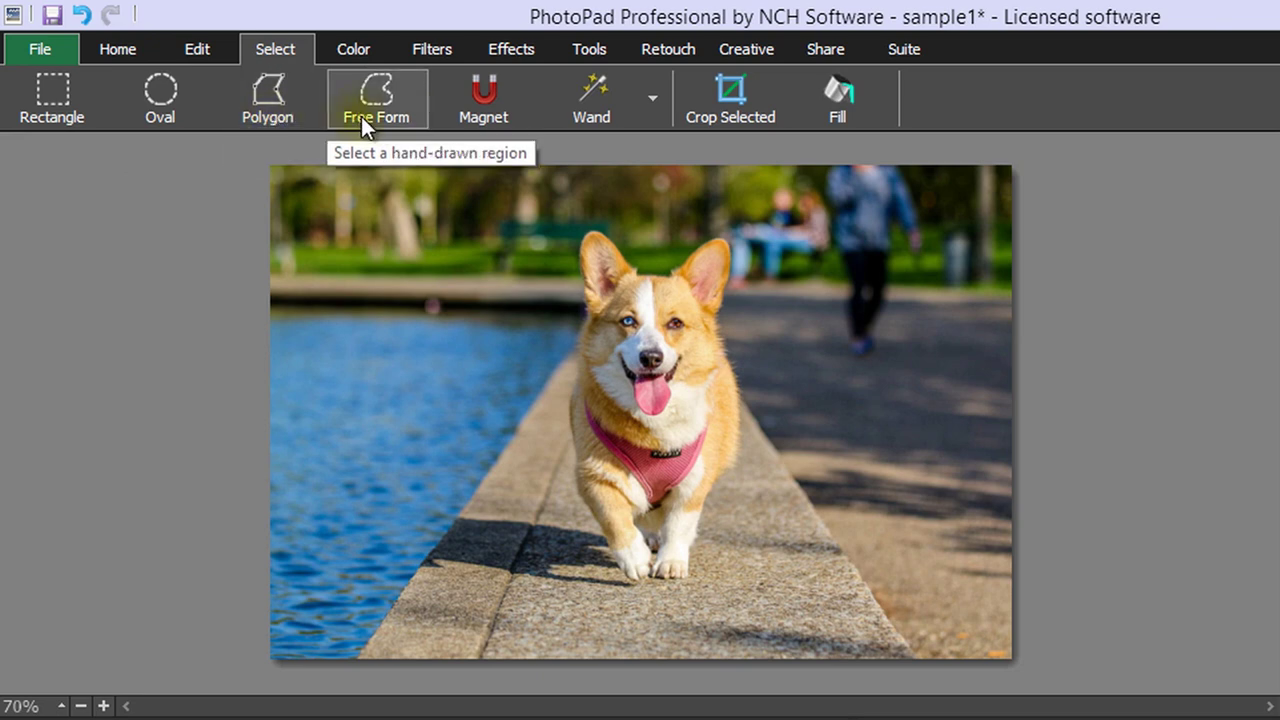
left_click(161, 98)
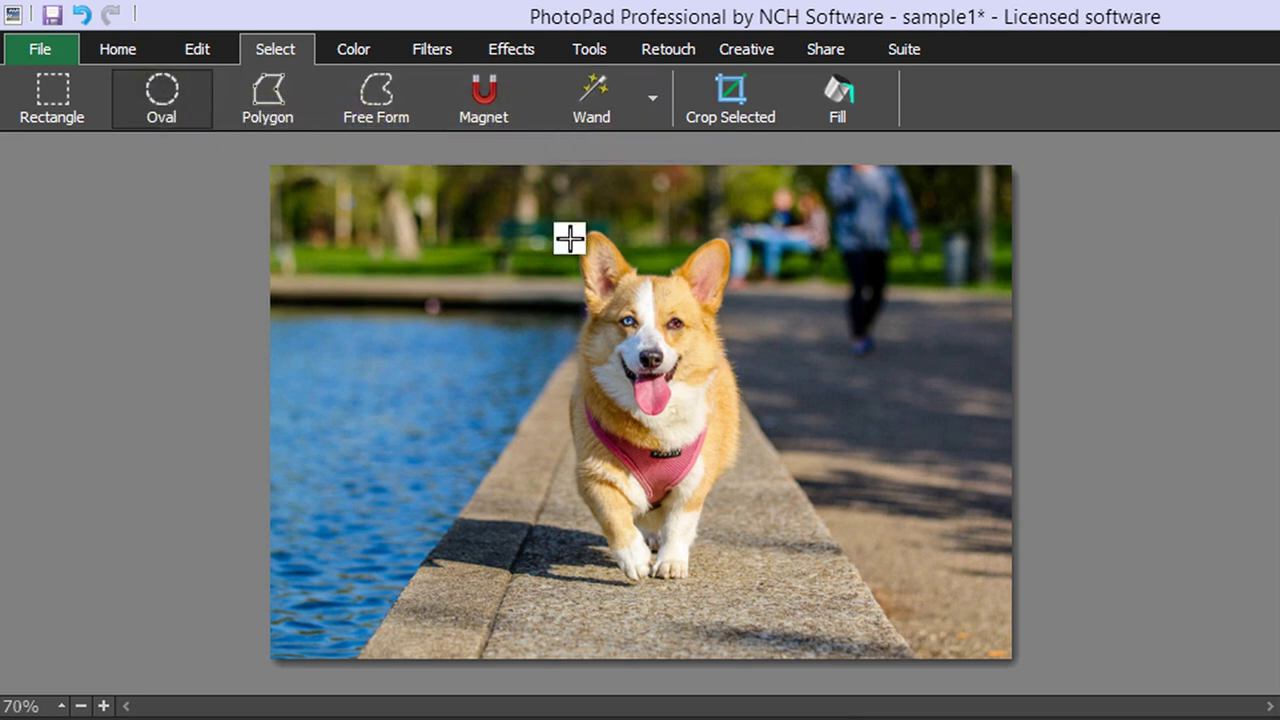
left_click_drag(518, 205, 790, 630)
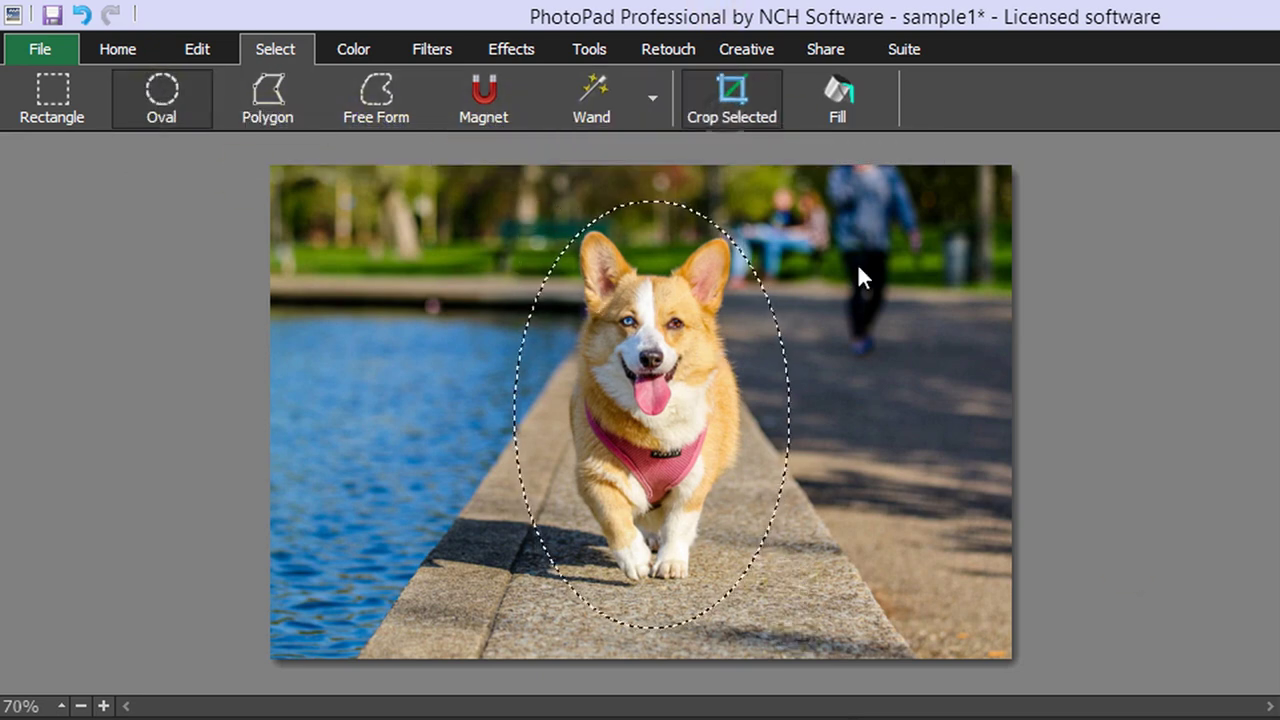
left_click_drag(540, 200, 772, 612)
left_click(828, 118)
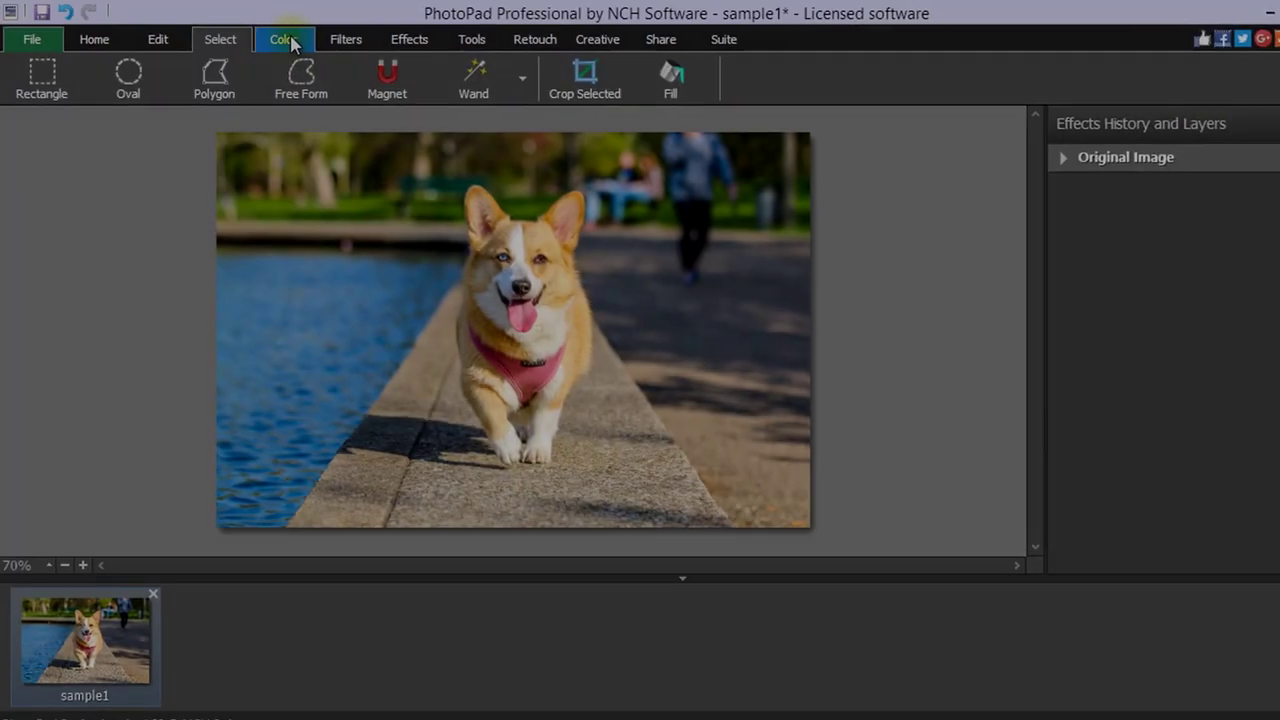
left_click(290, 40)
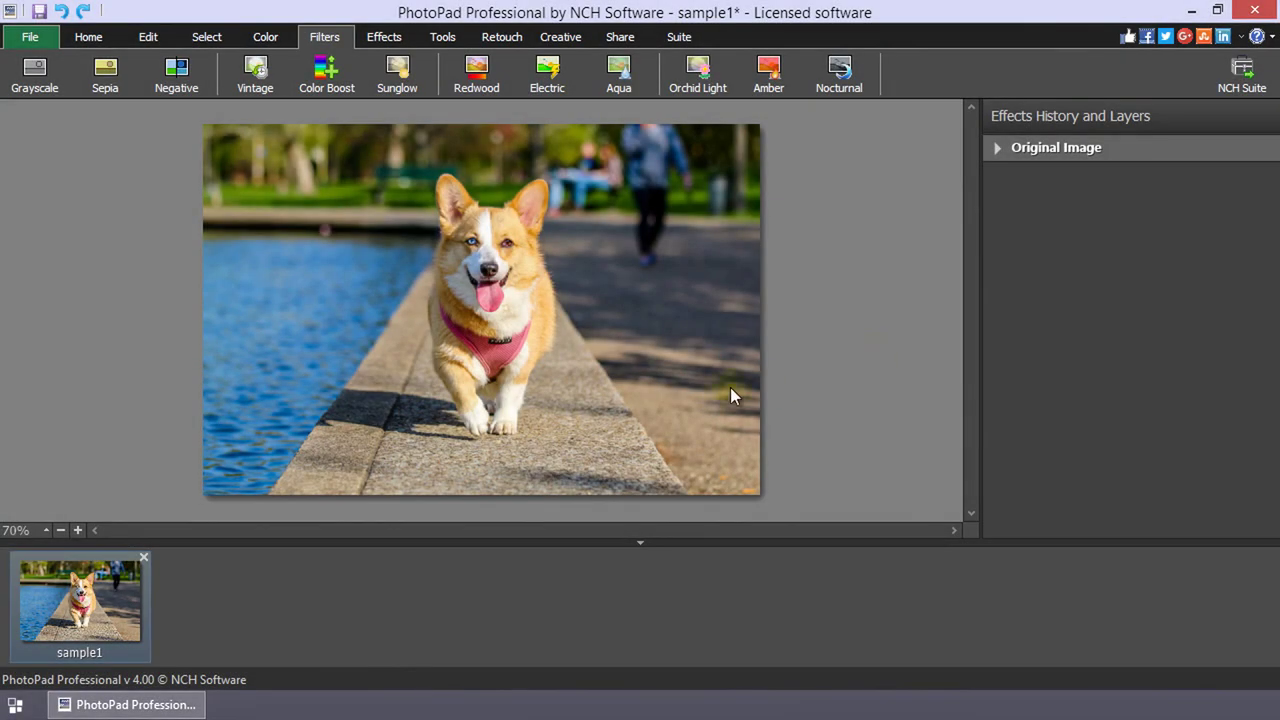
Step: Apply a Regional Effect that blurs only the water region
left_click(390, 37)
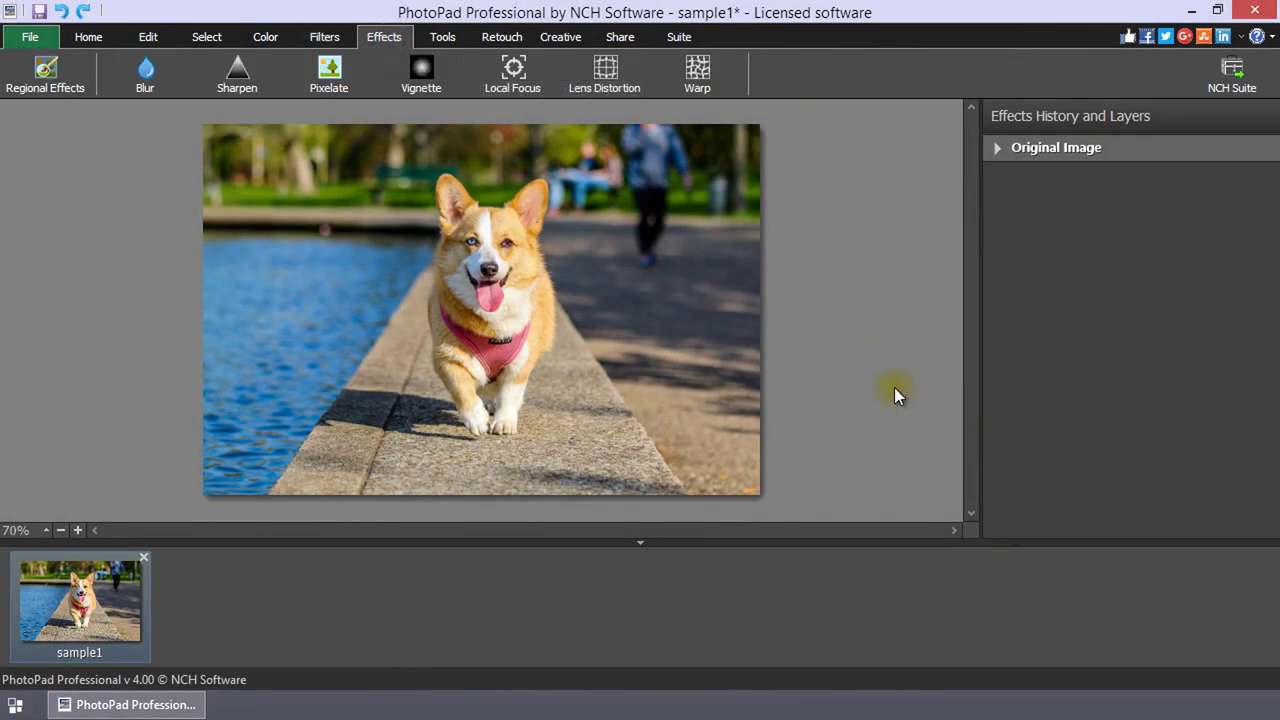
left_click(52, 75)
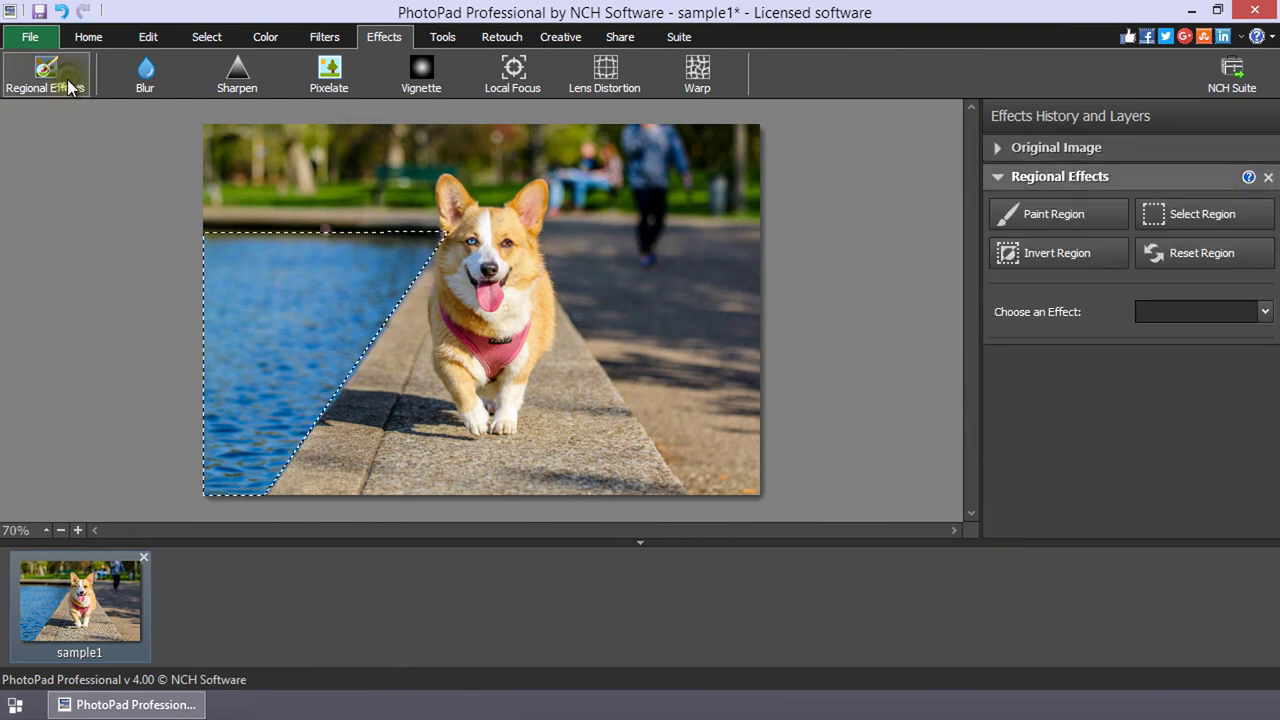
left_click(1265, 312)
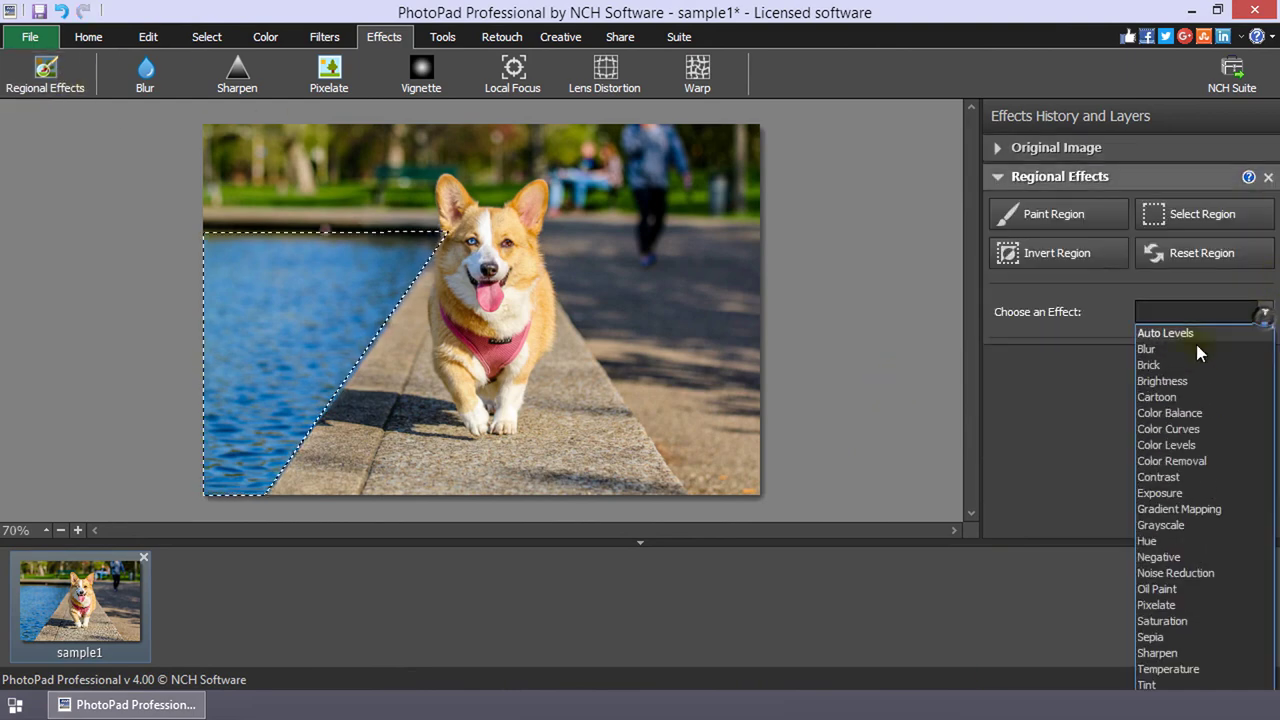
left_click(1183, 353)
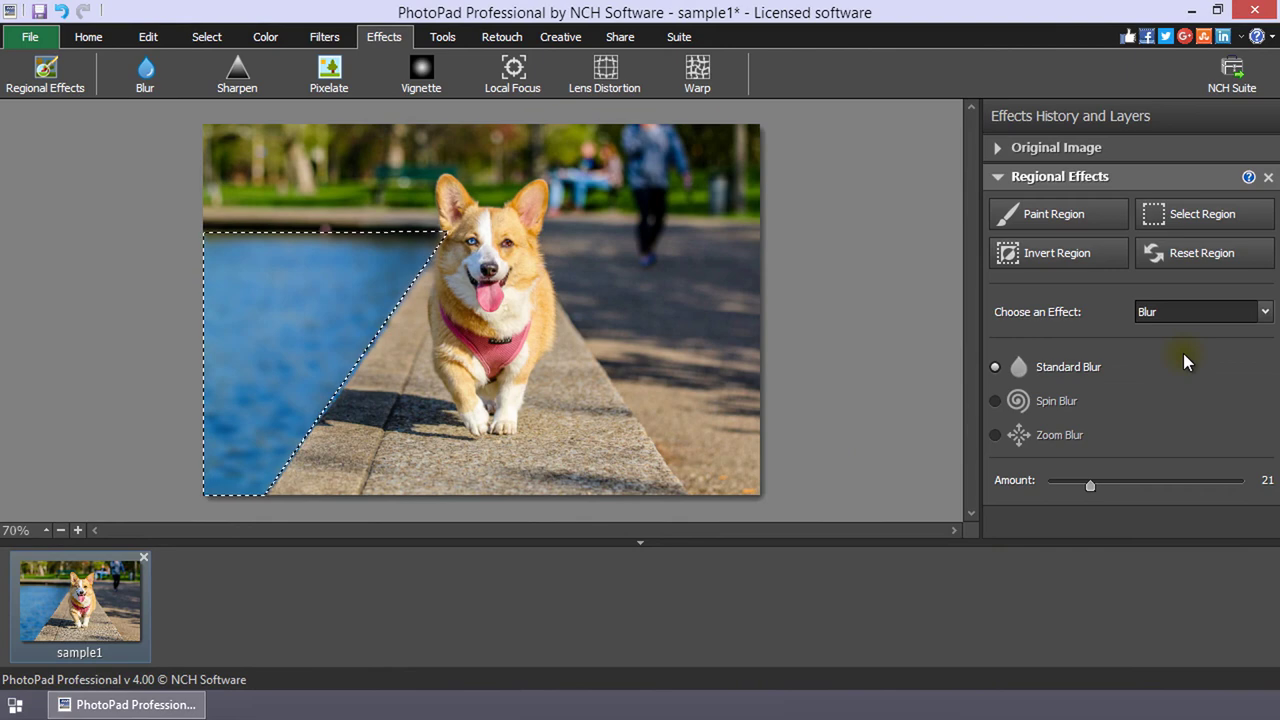
Step: Try and discard a vignette and a Local Focus centred on the dog
left_click(421, 75)
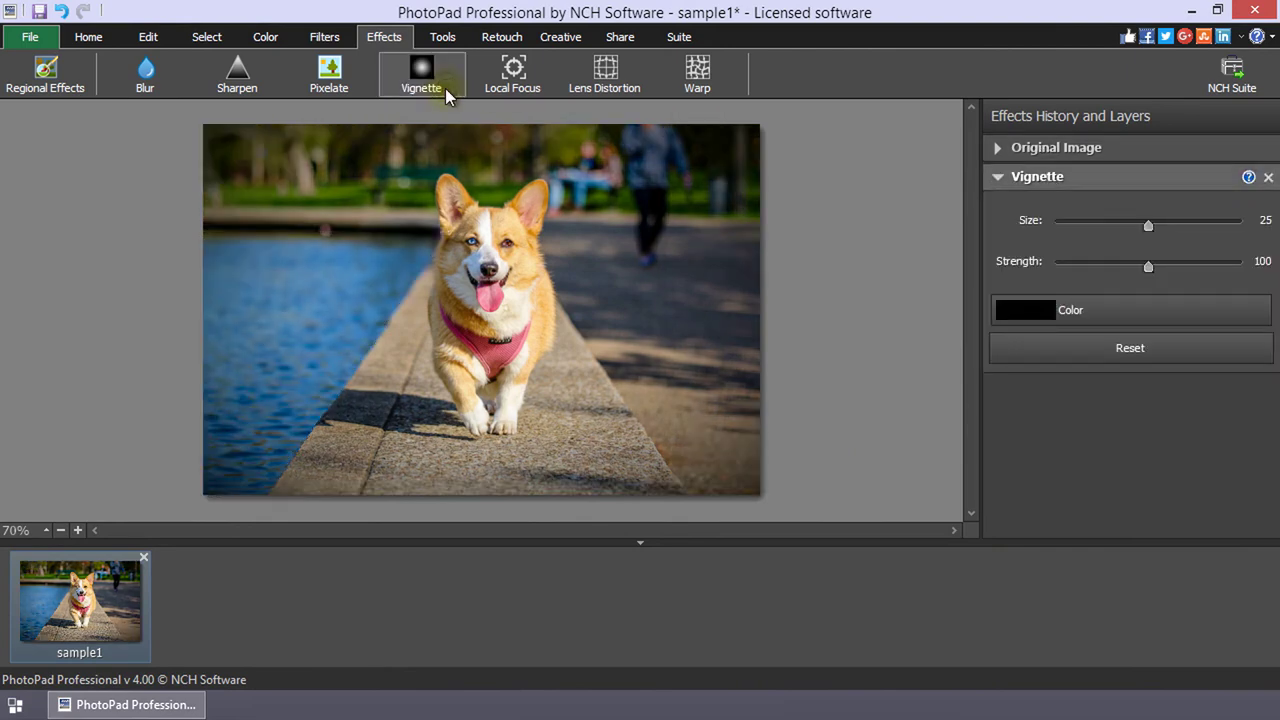
left_click(445, 88)
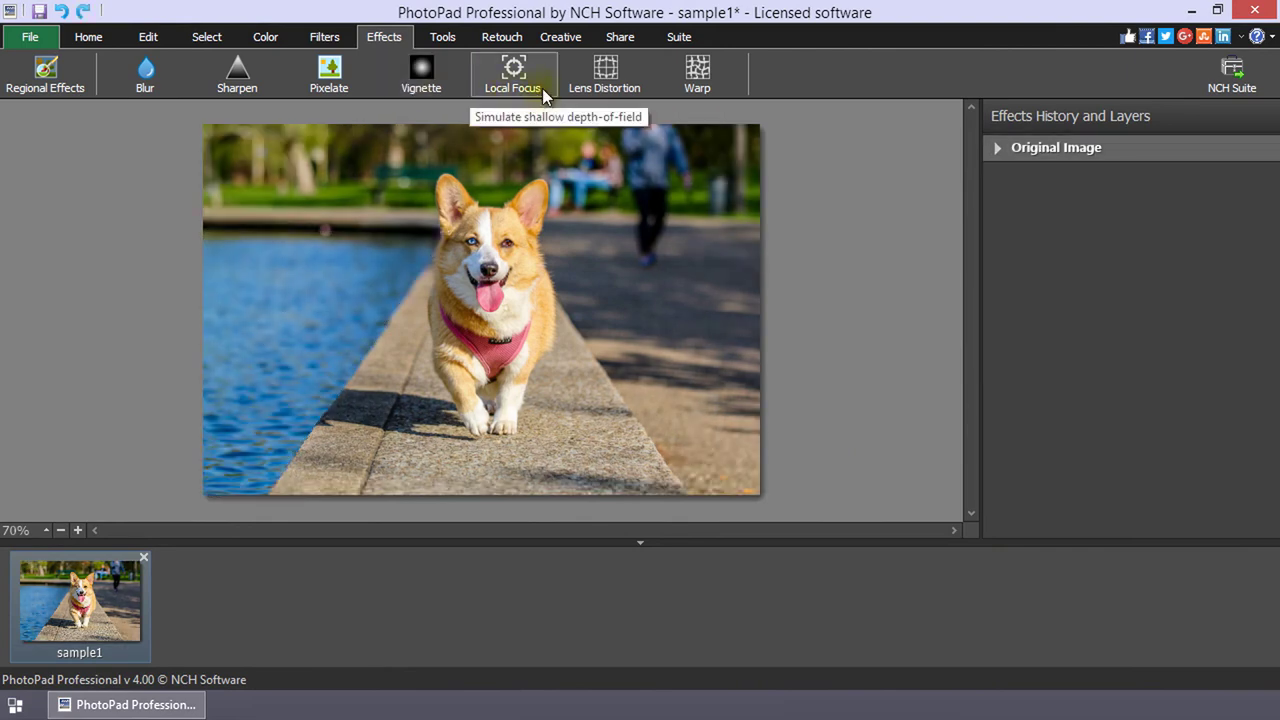
left_click(540, 88)
left_click_drag(483, 308, 500, 251)
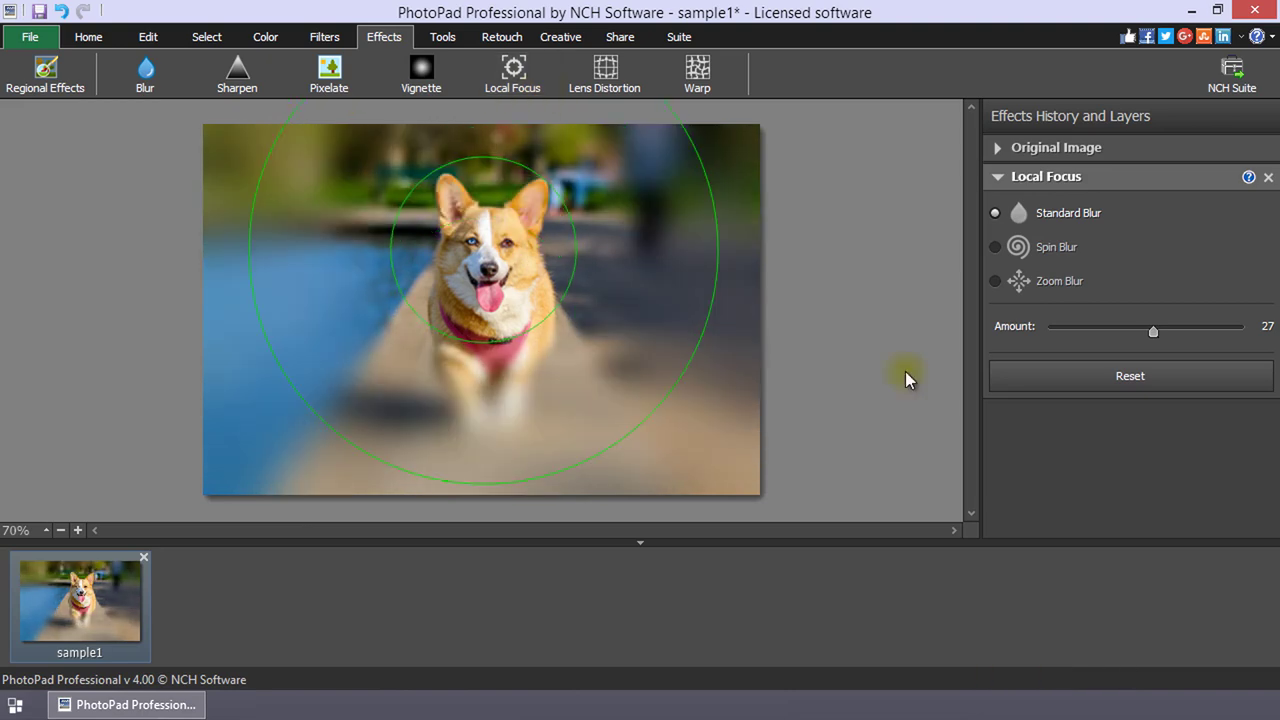
key("Escape")
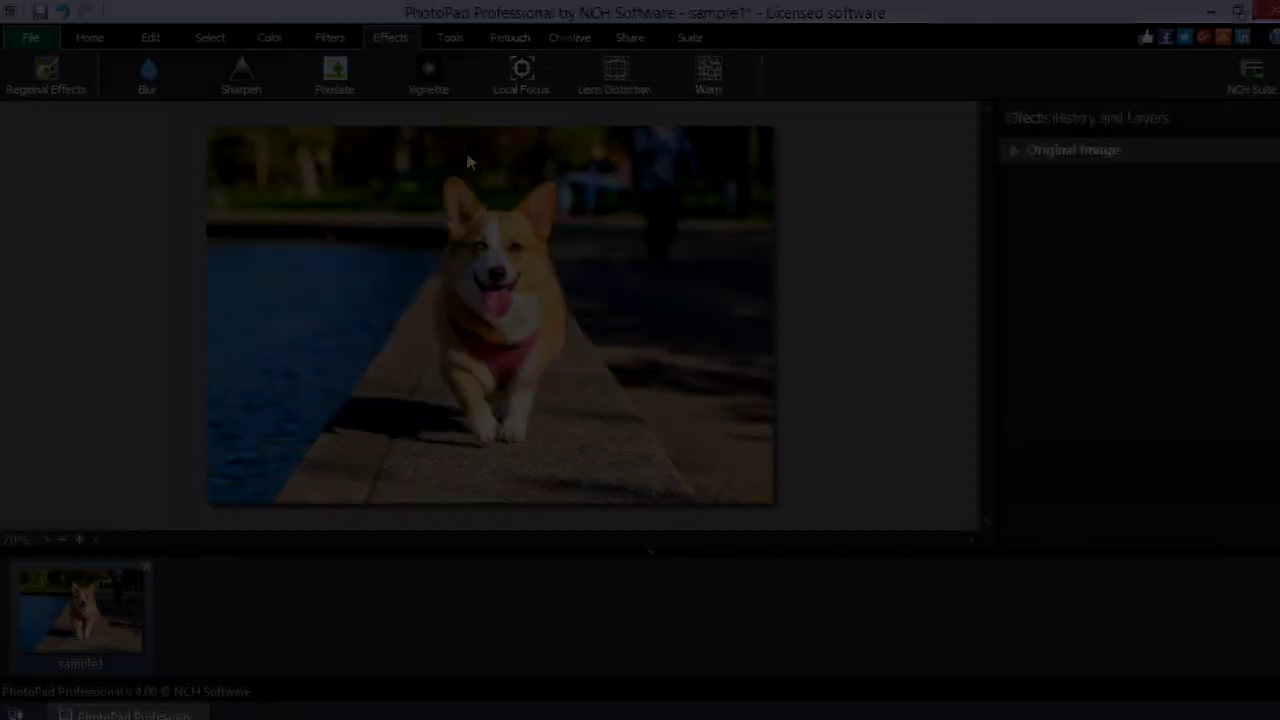
left_click(451, 38)
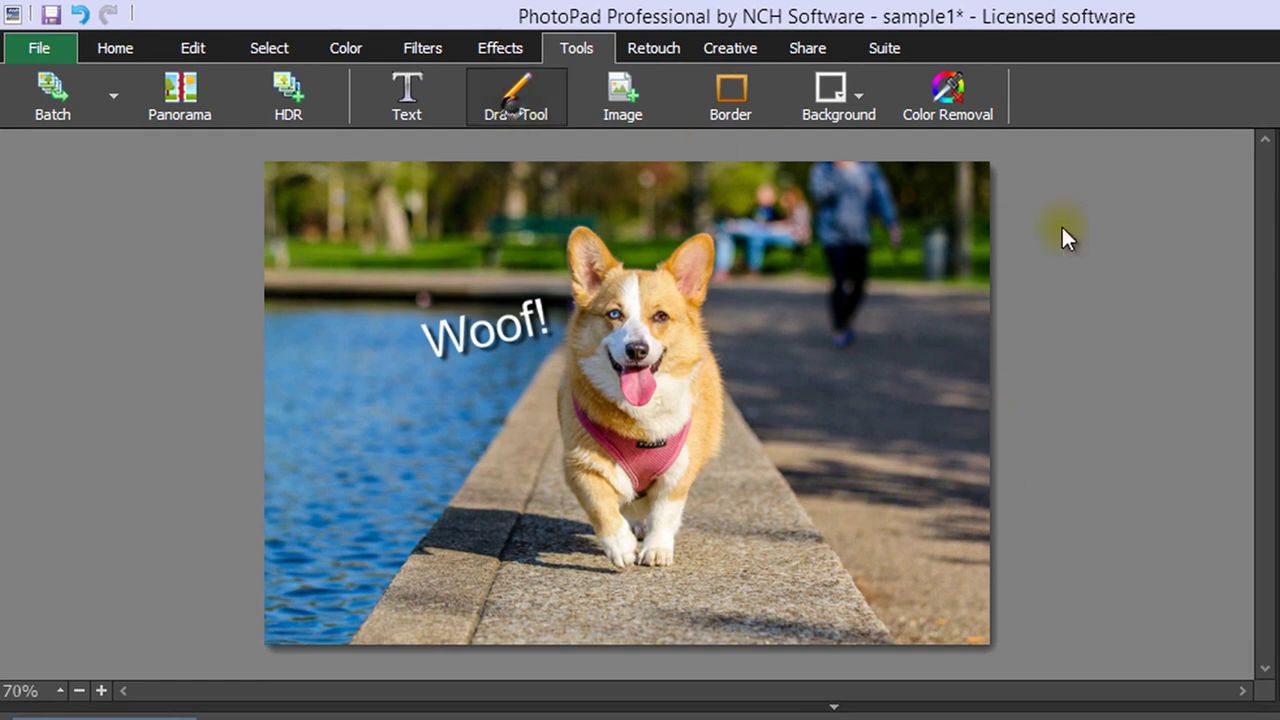
Step: Draw a red heart beside the dog and add a black border around the photo
mouse_move(800, 250)
left_mouse_down()
mouse_move(766, 329)
mouse_move(800, 255)
left_mouse_up()
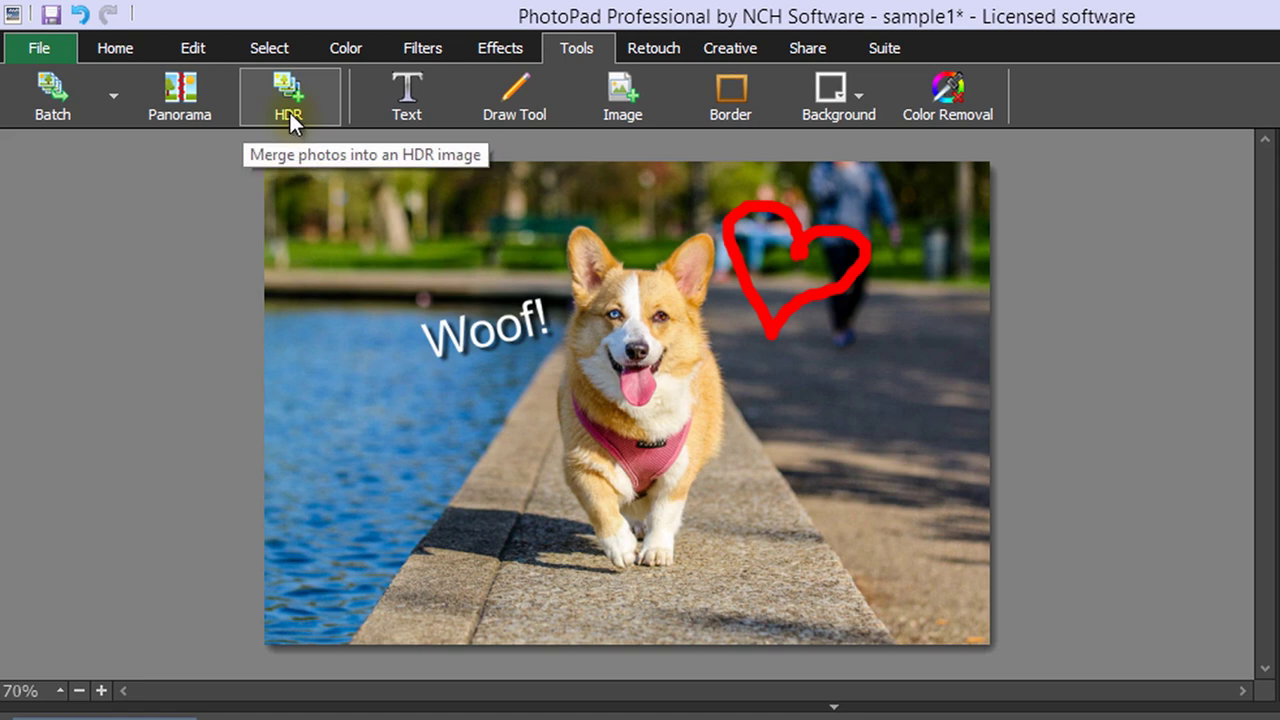
left_click(755, 110)
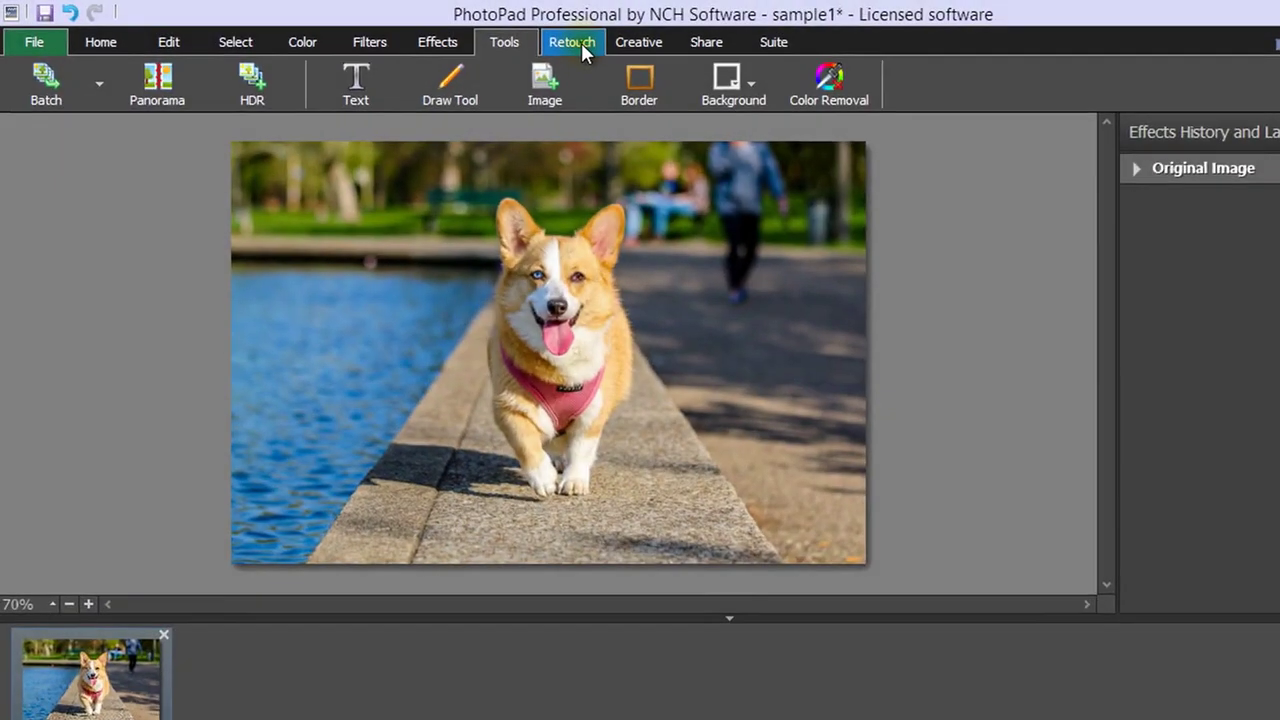
Step: Apply Auto Fix from the Retouch tab, then undo it with Ctrl+Z
left_click(581, 42)
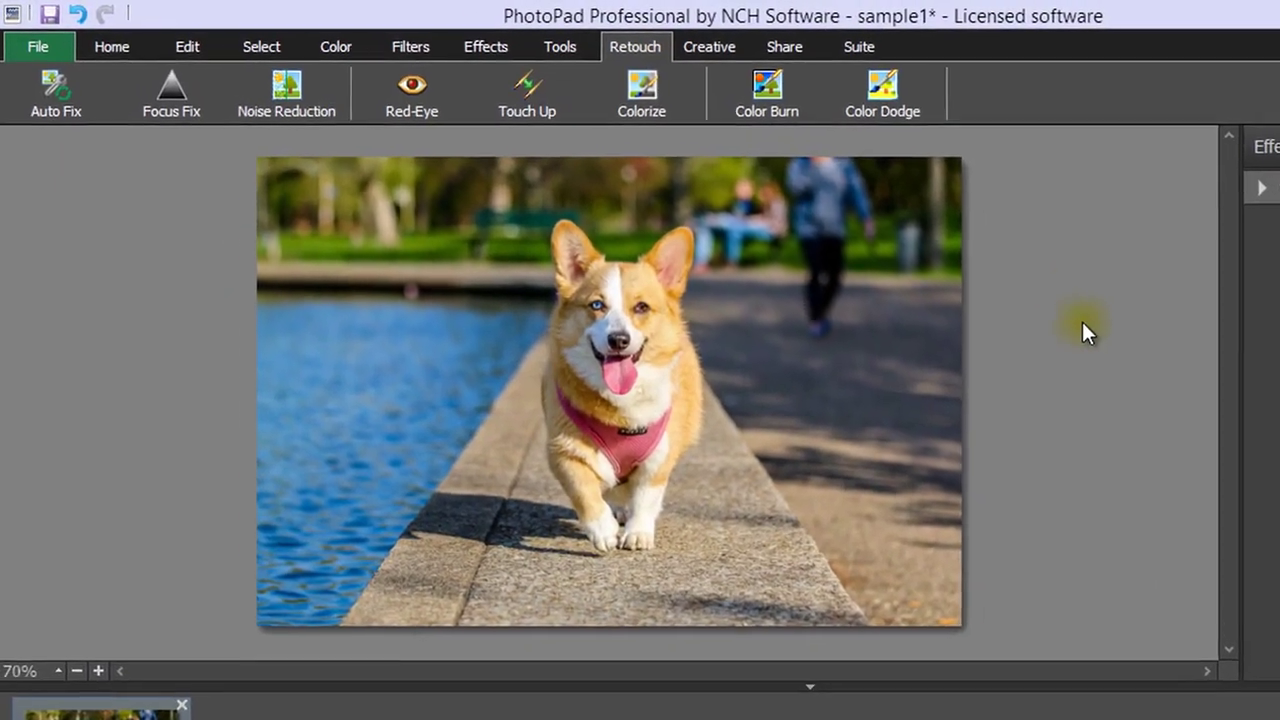
left_click(55, 108)
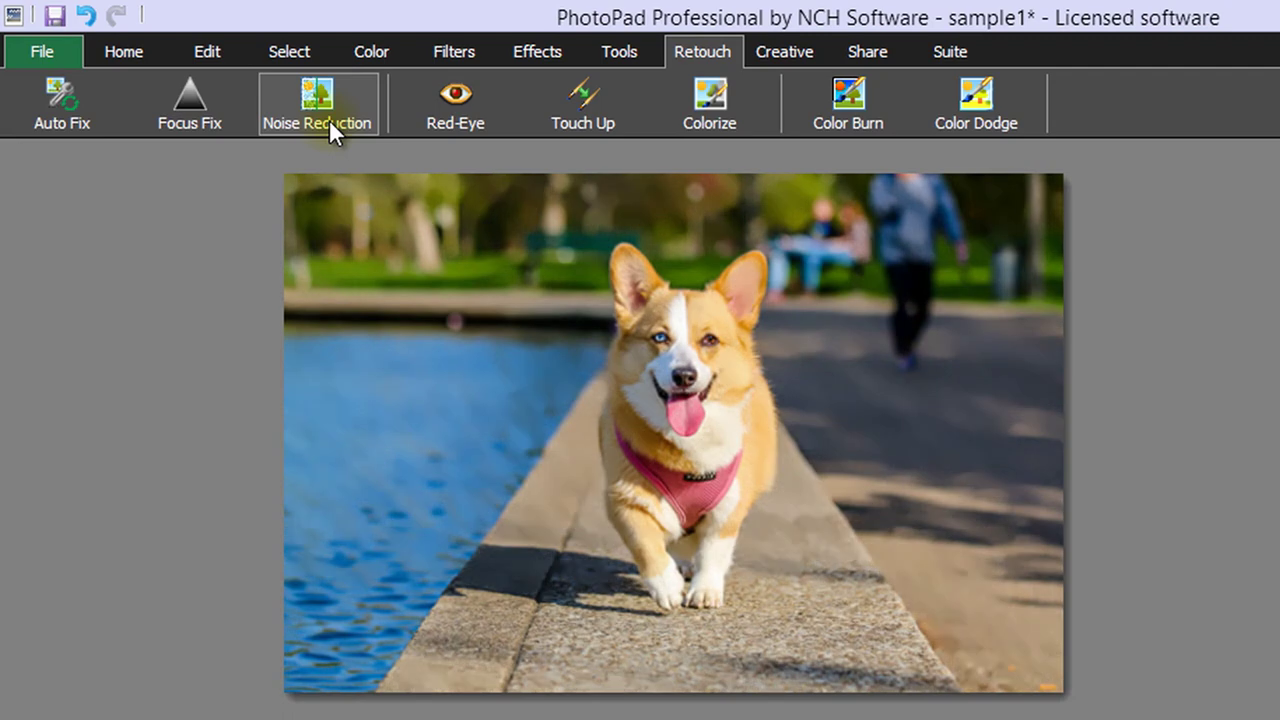
key("ctrl+z")
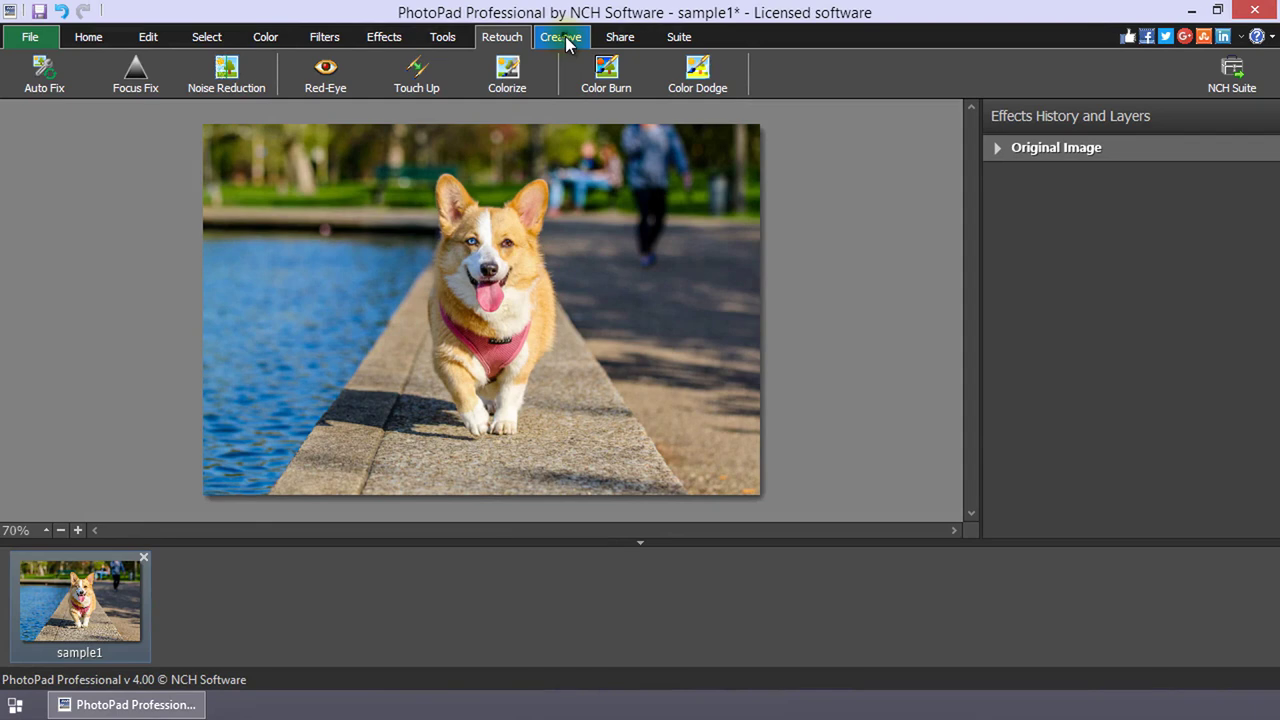
Step: Try the Cartoon and Oil Paint effects, undoing each one
left_click(563, 38)
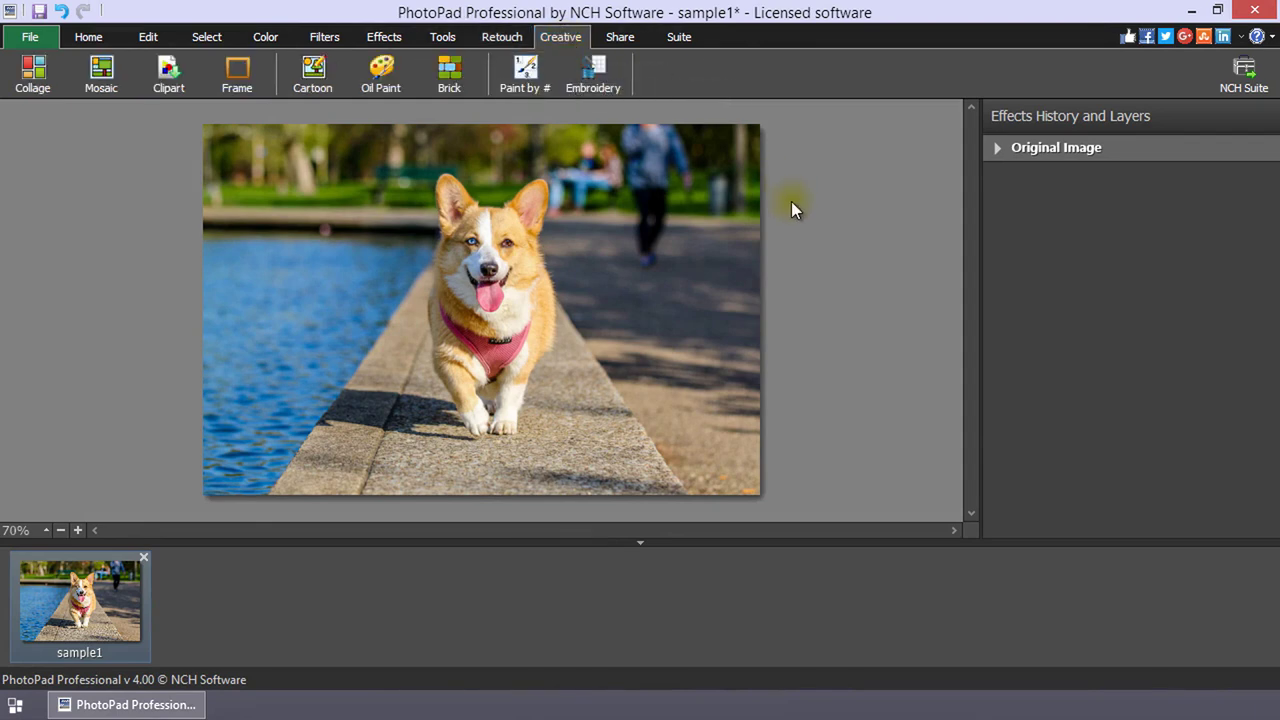
left_click(328, 78)
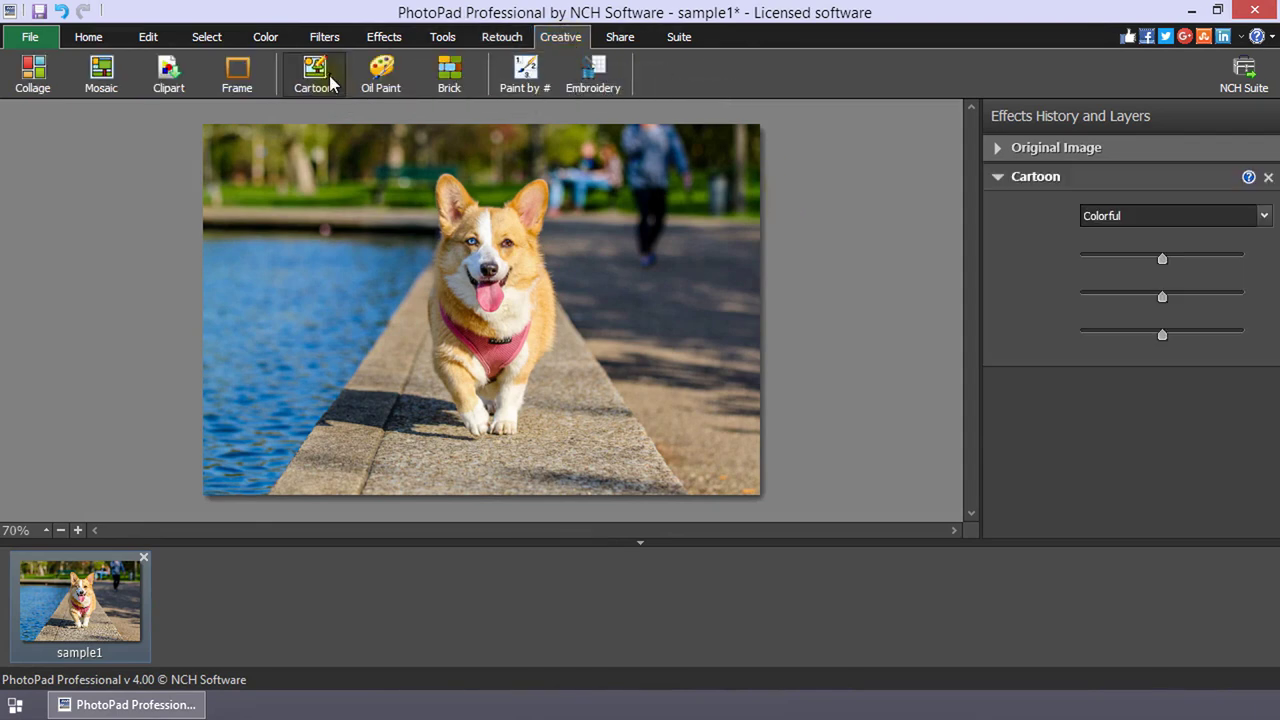
key("ctrl+z")
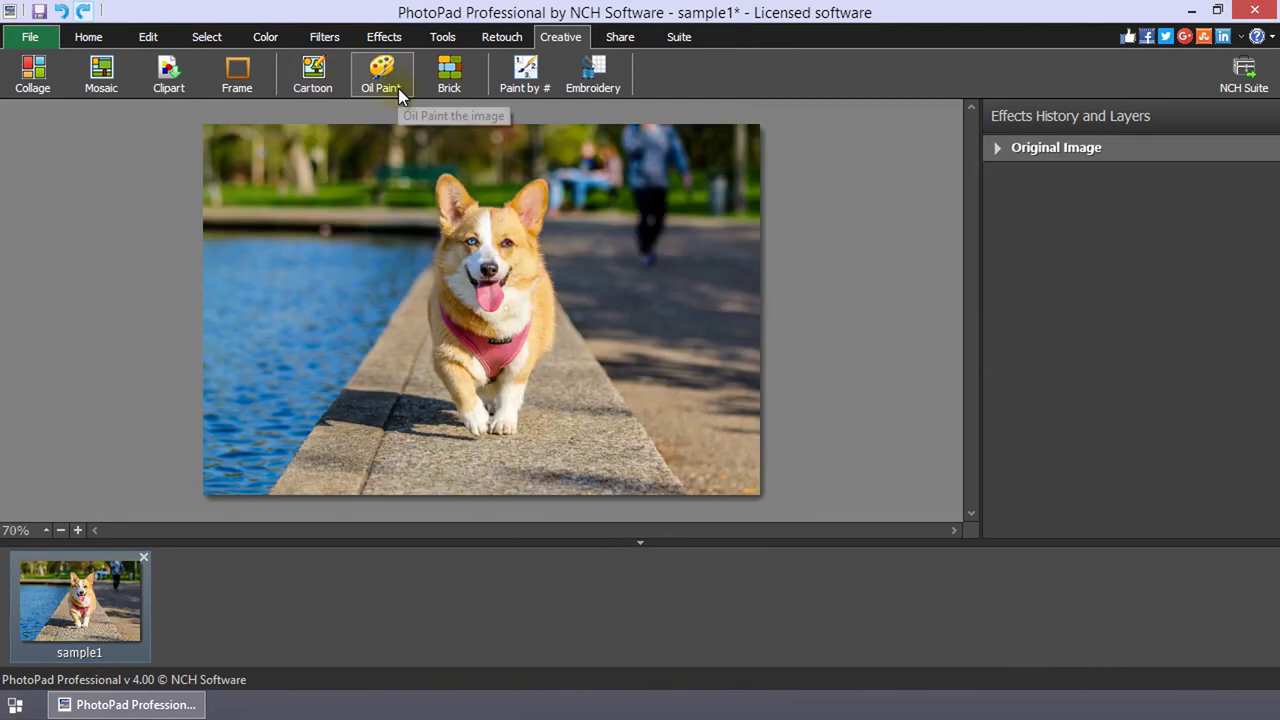
left_click(398, 88)
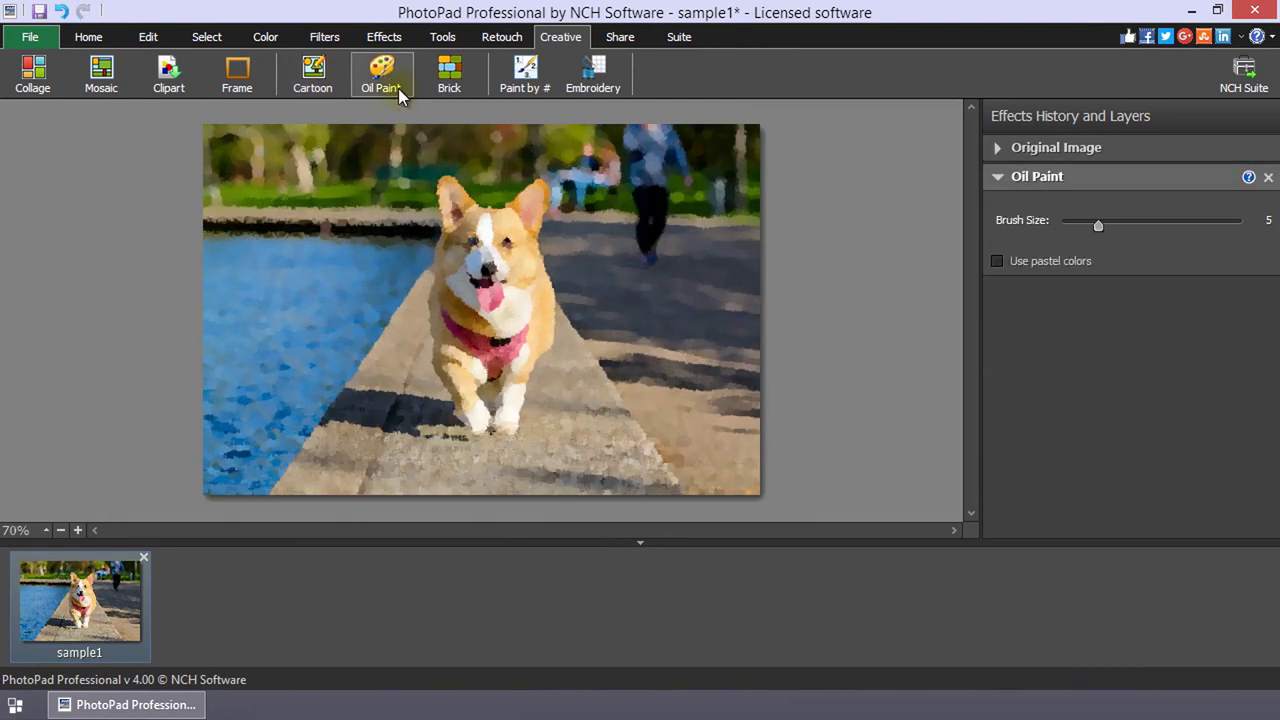
key("ctrl+z")
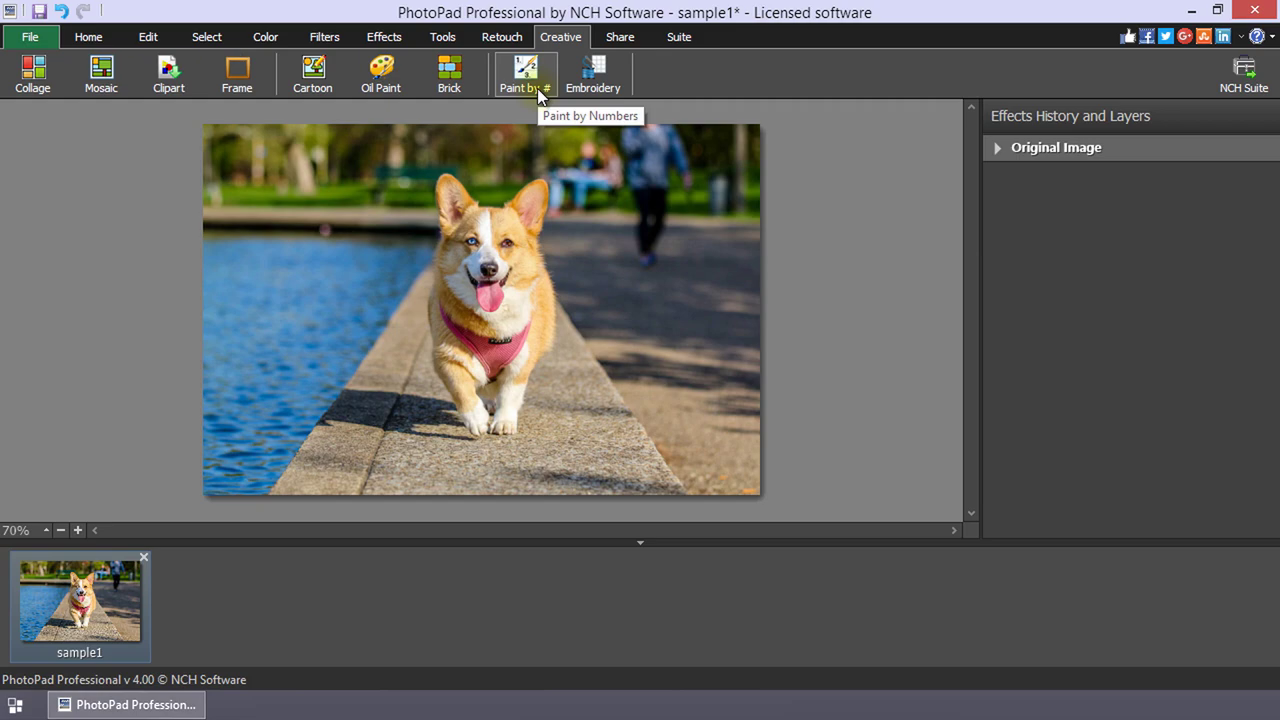
Step: Apply the Embroidery effect with 30 colours and 100 stitches
left_click(593, 91)
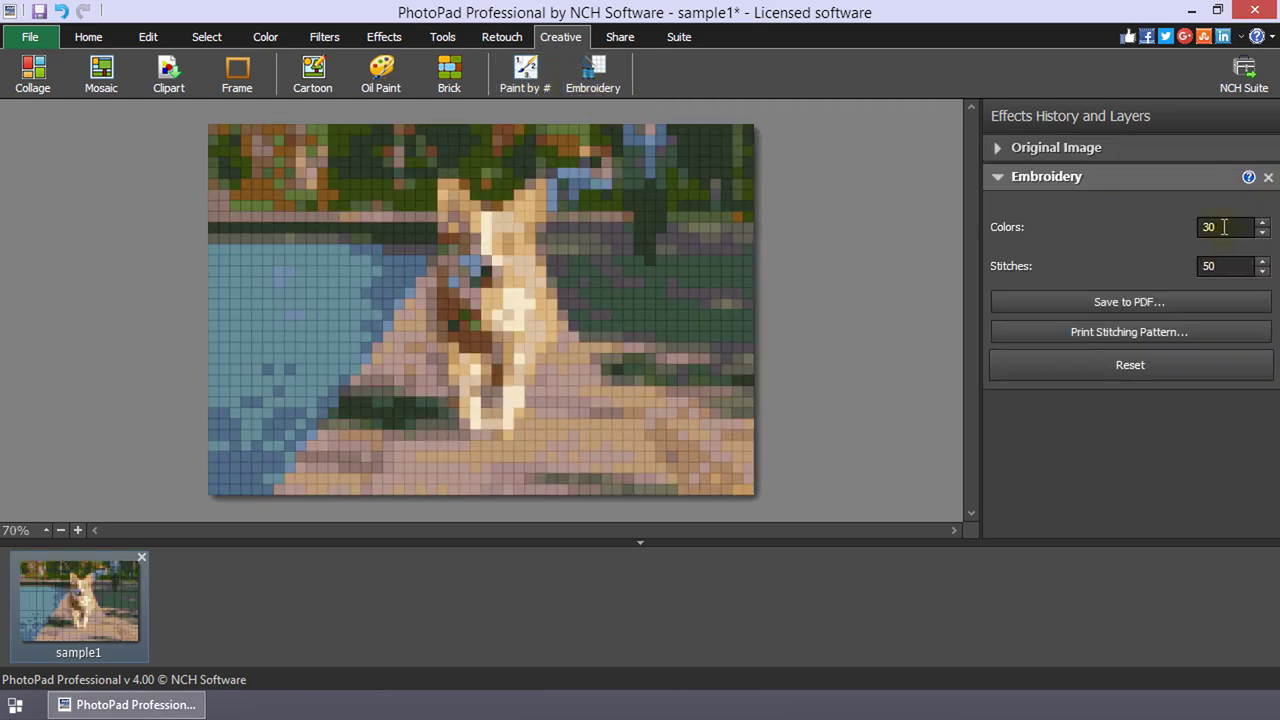
double_click(1200, 265)
type("100")
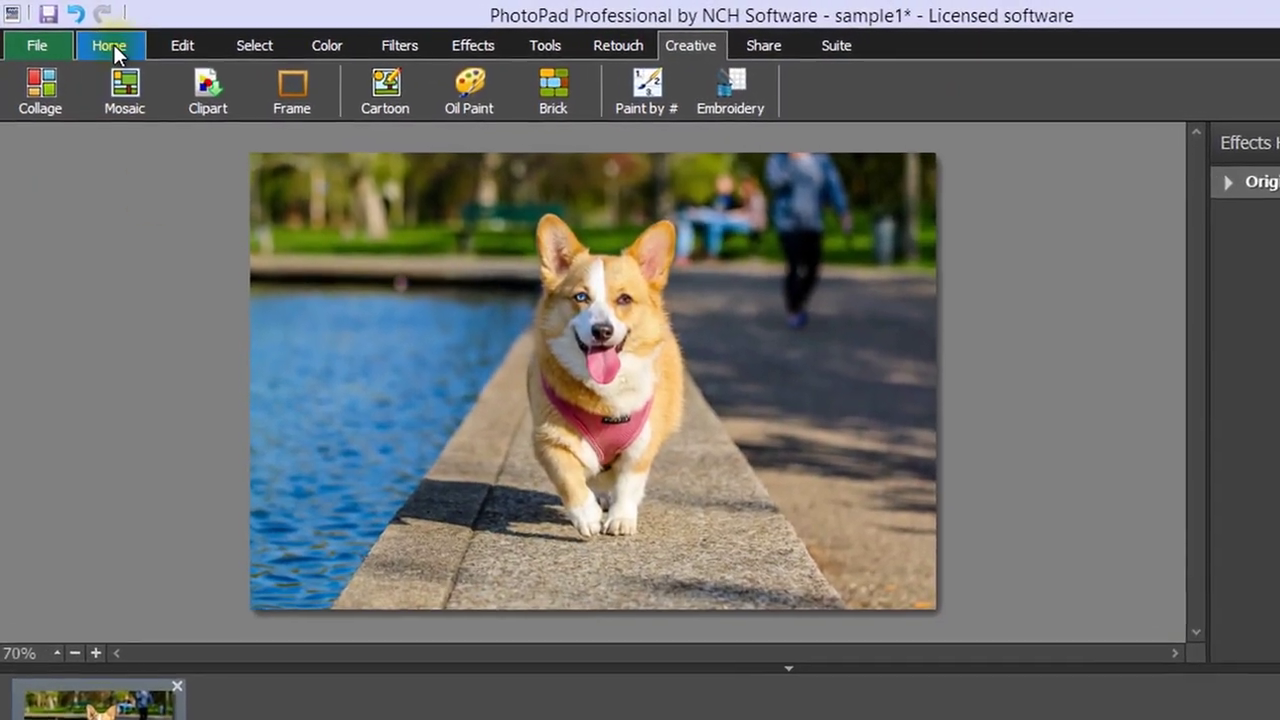
Step: Save the corgi photo from the Home tab, then view the Share and Suite tabs
left_click(88, 36)
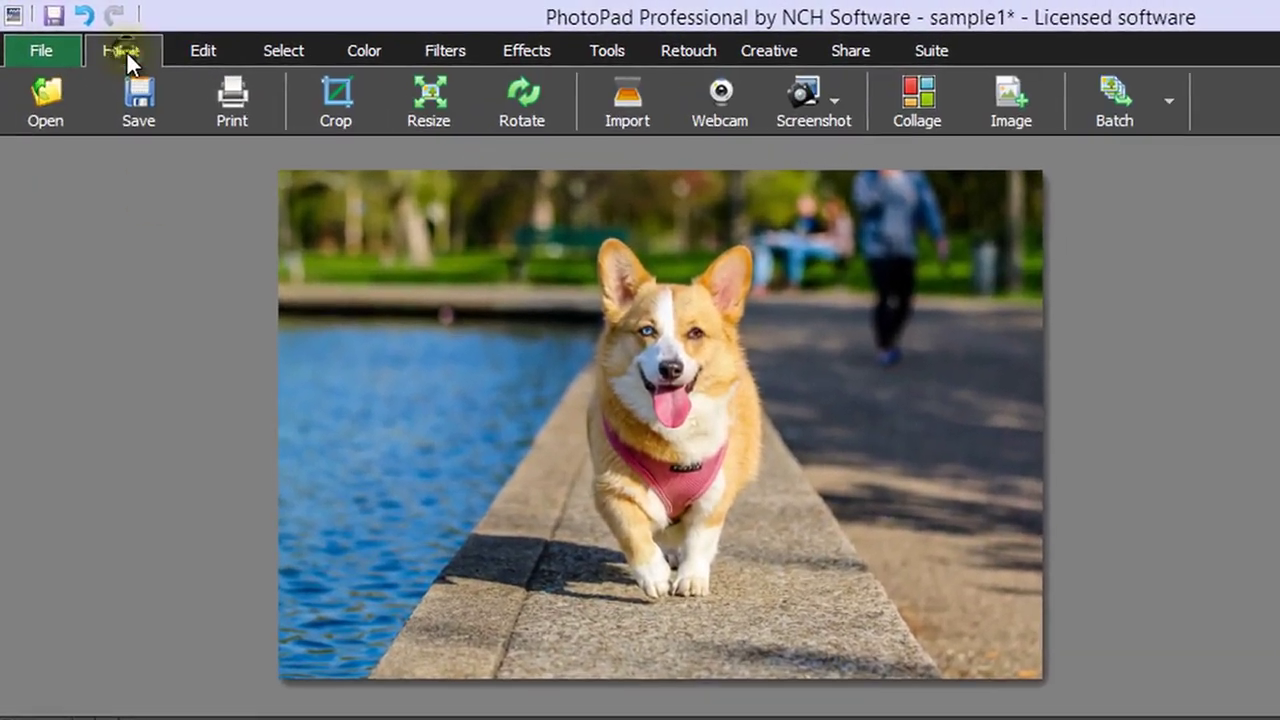
left_click(158, 124)
left_click(858, 52)
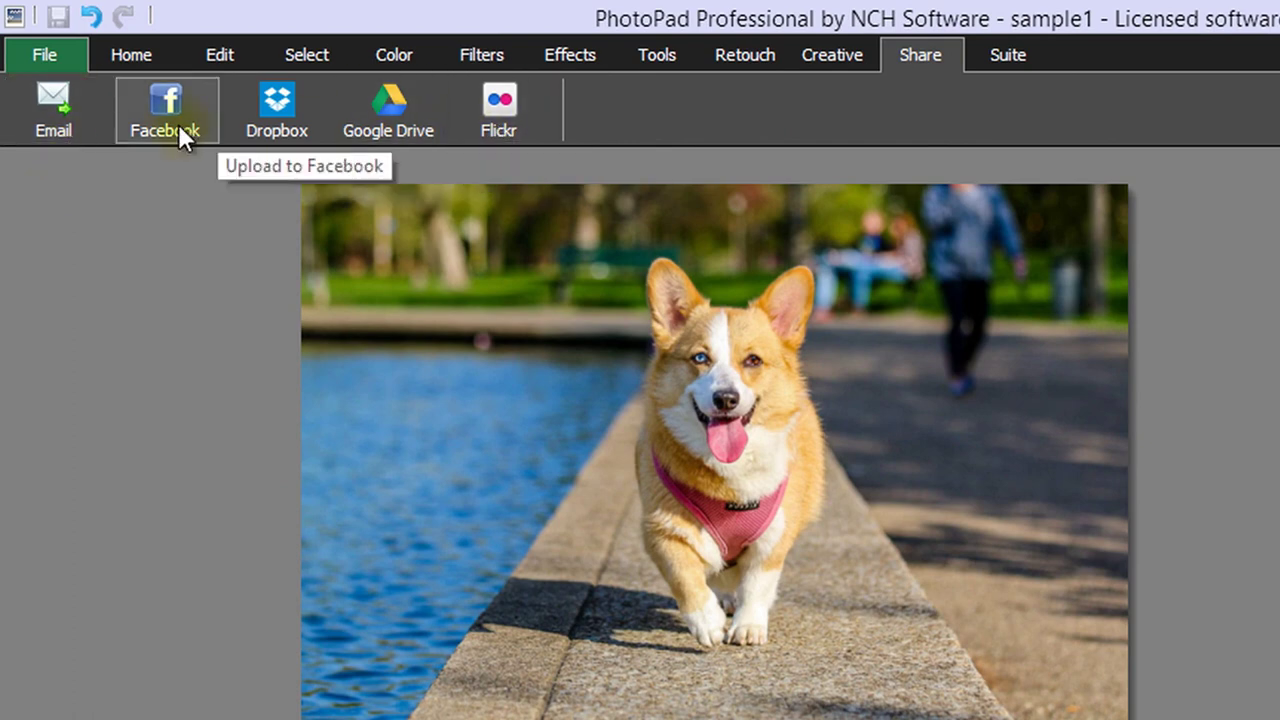
left_click(1005, 58)
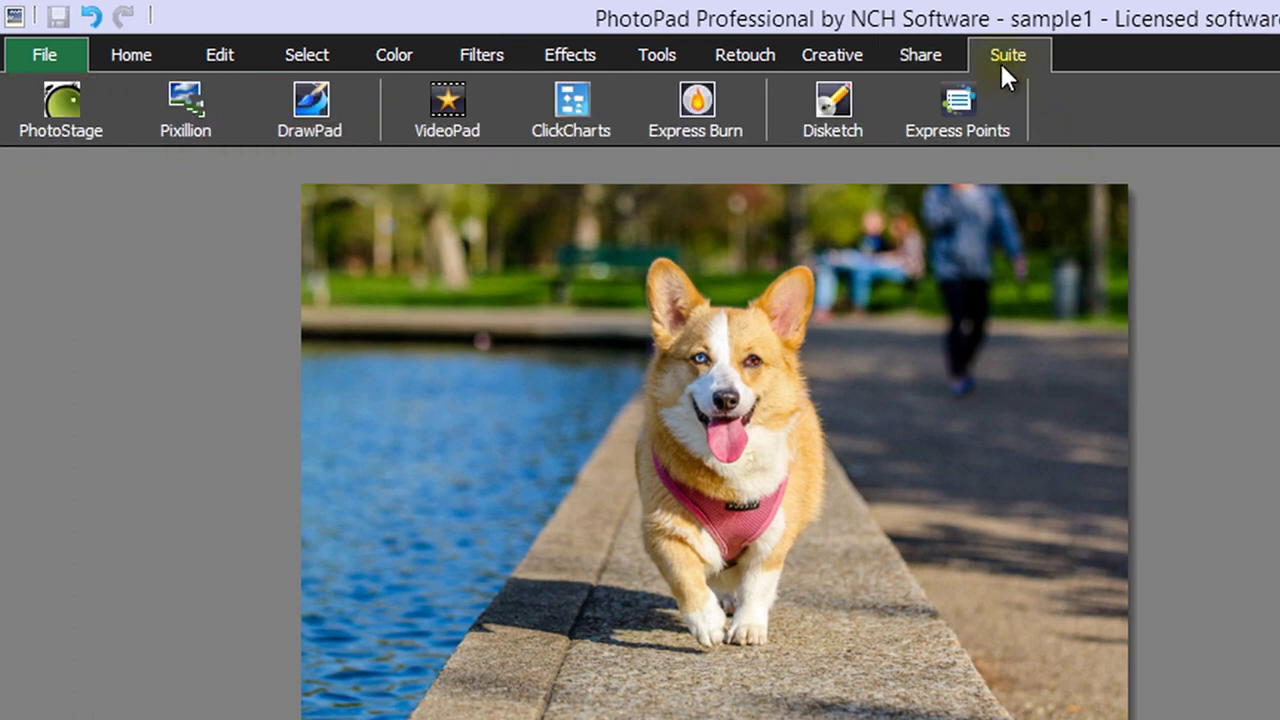